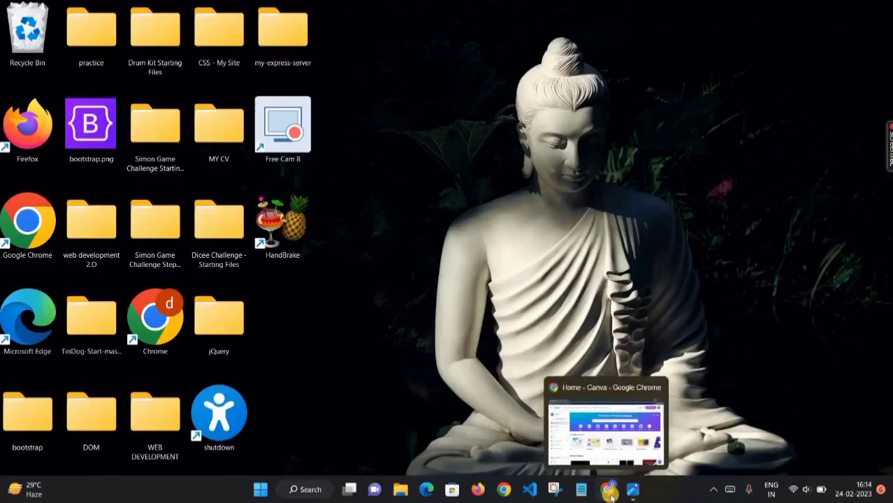
Switch to the Chrome window with the Canva home page
click(607, 489)
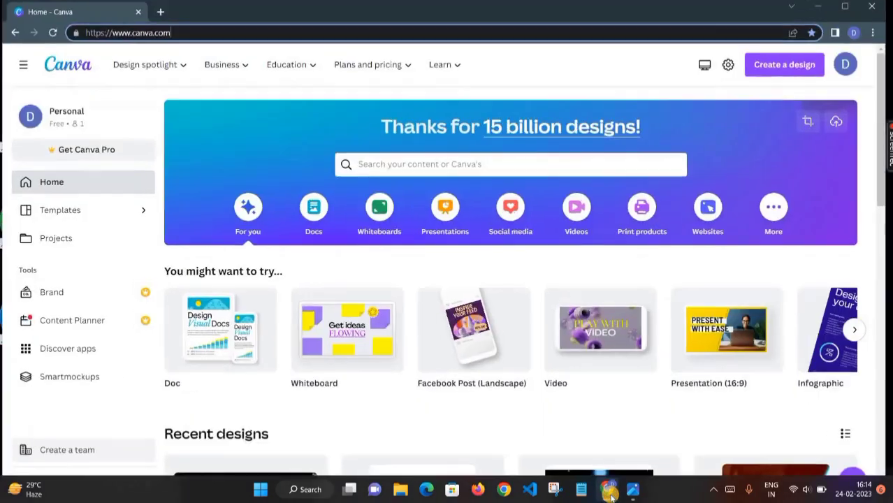
click(820, 7)
mouse_move(607, 490)
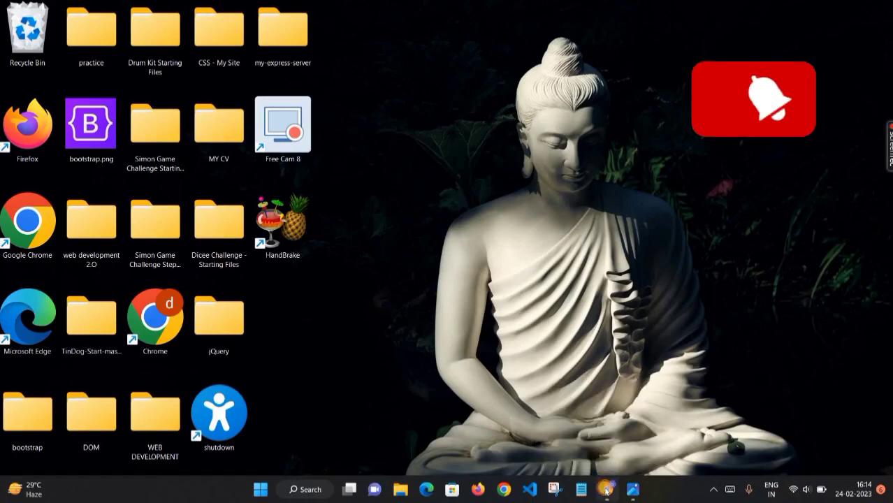
click(607, 490)
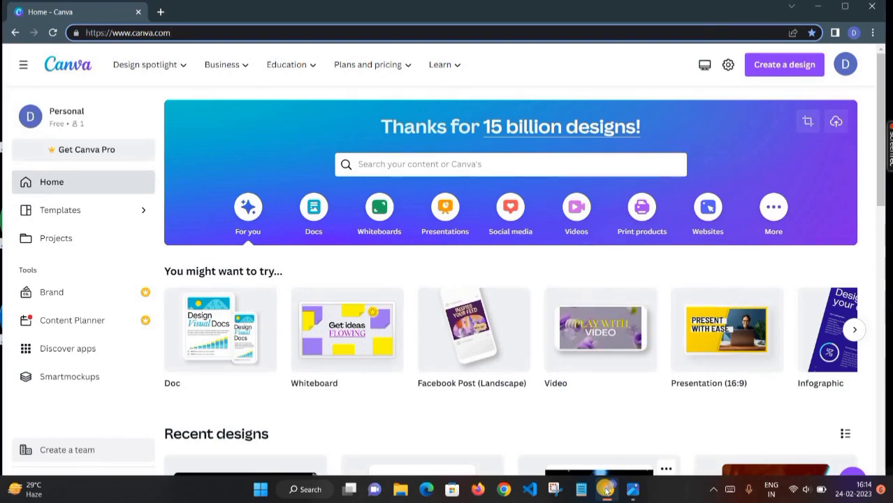
Search Canva for "video" and create a blank video design
click(419, 168)
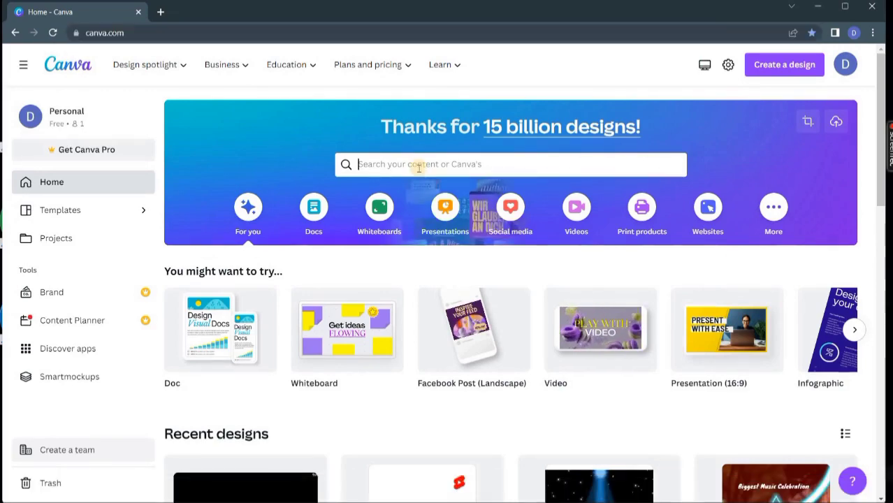
text(video)
key(Return)
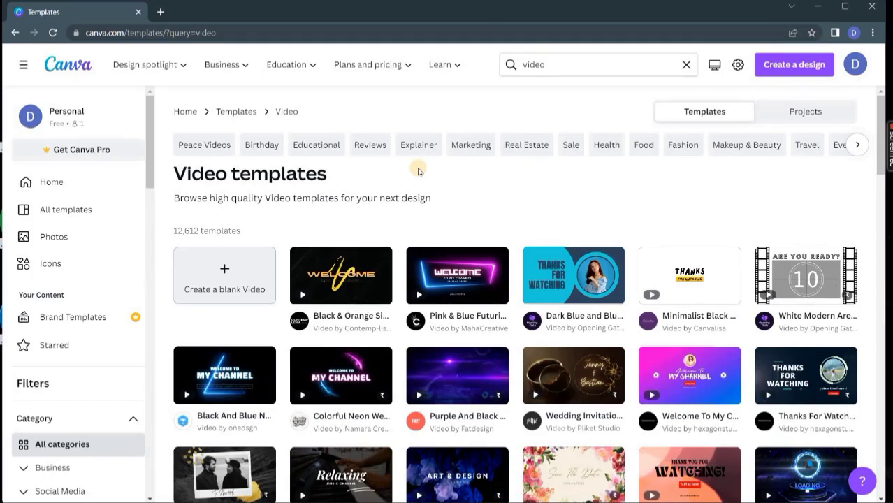
click(230, 274)
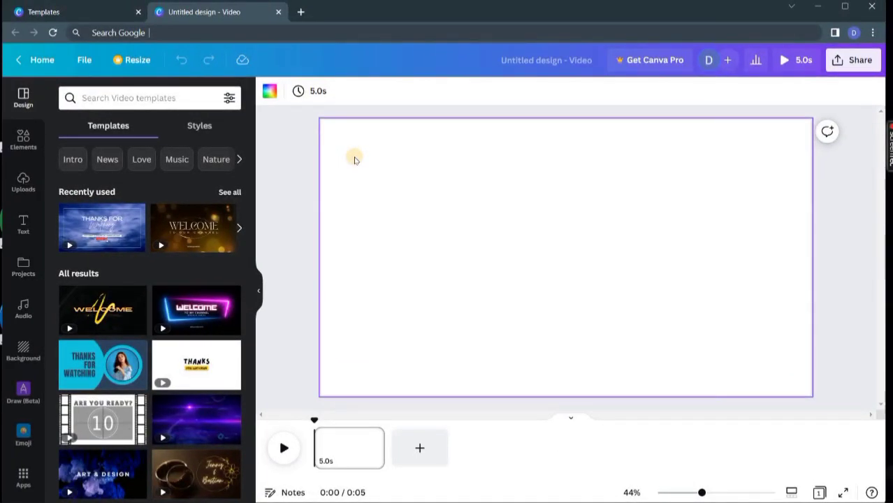
Set the first page's background to yellow and deepen the shade to #FFD52B
click(270, 92)
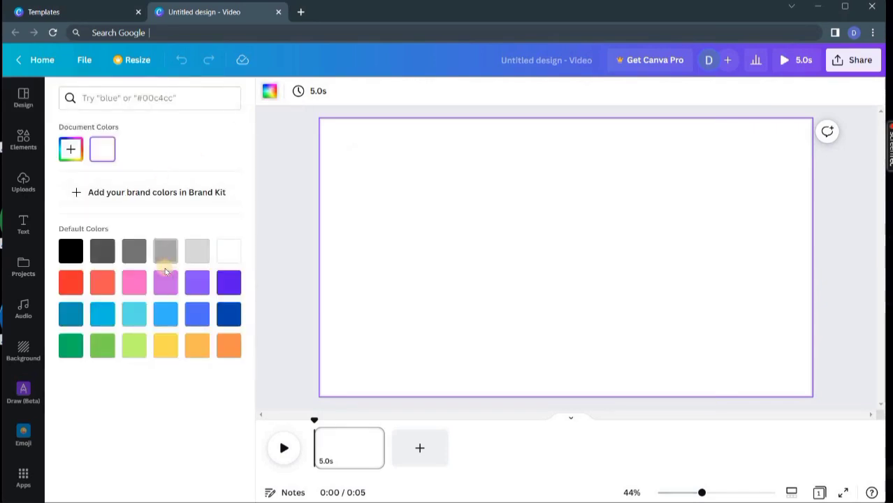
click(166, 344)
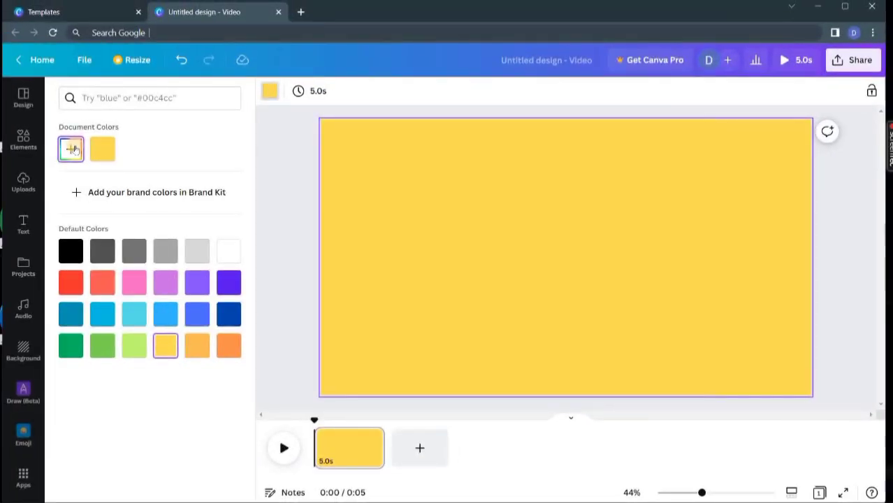
click(72, 149)
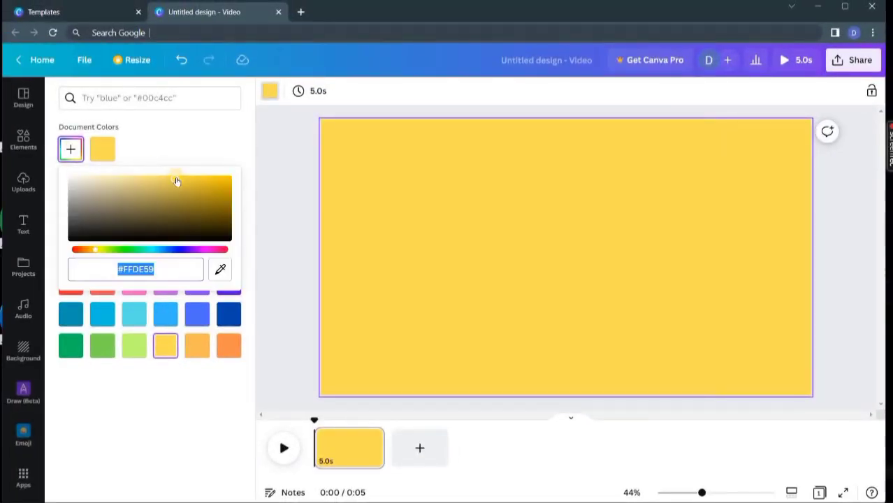
drag(176, 177, 204, 177)
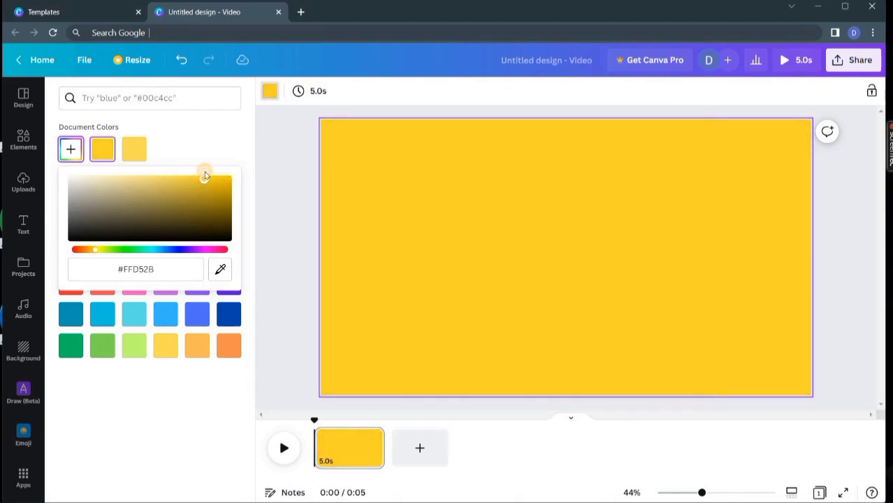
click(212, 145)
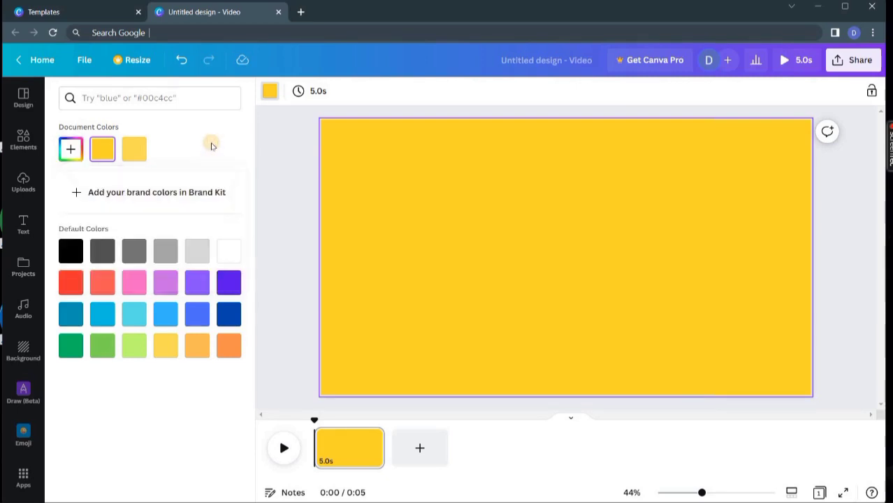
click(296, 180)
click(270, 93)
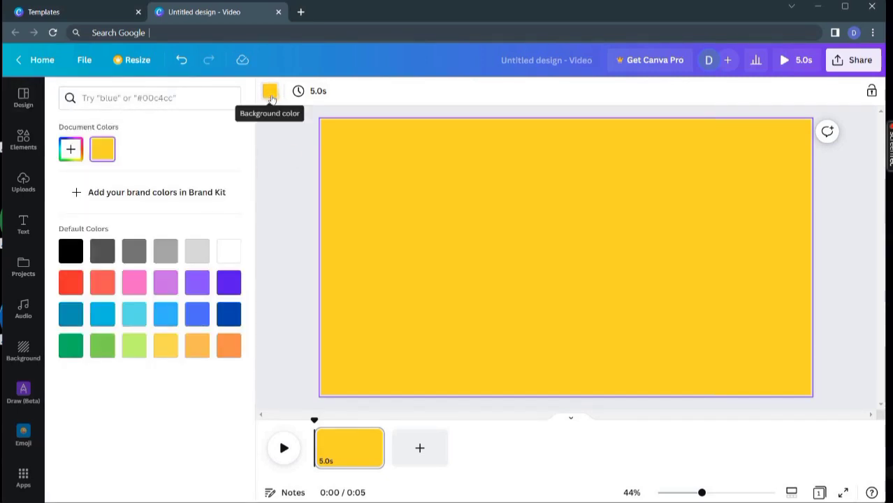
Add five more pages with alternating blue and yellow backgrounds, starting and ending with blue
click(413, 448)
click(173, 318)
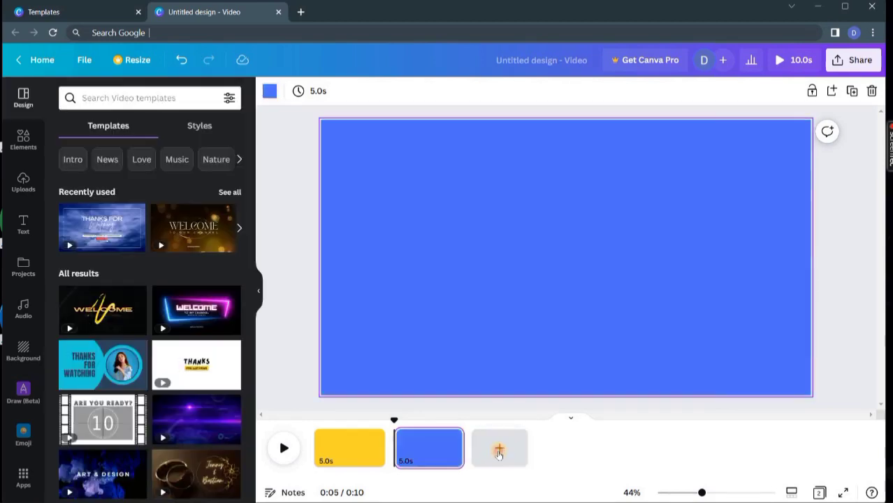
click(499, 447)
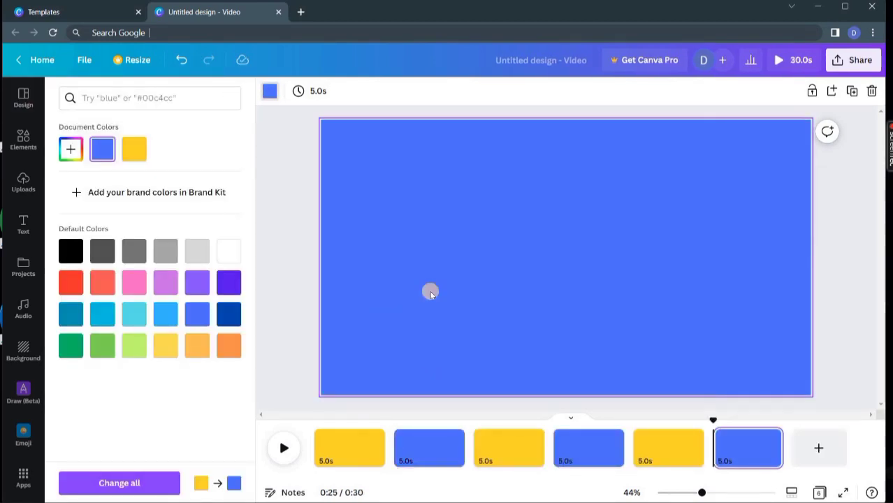
Add a text box on the first page reading "Tired of repeat Posters And Design ?"
click(361, 446)
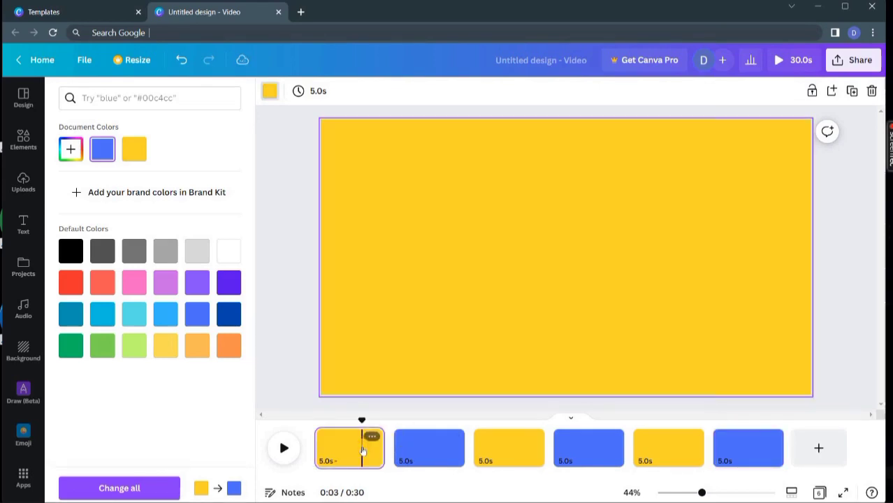
click(24, 228)
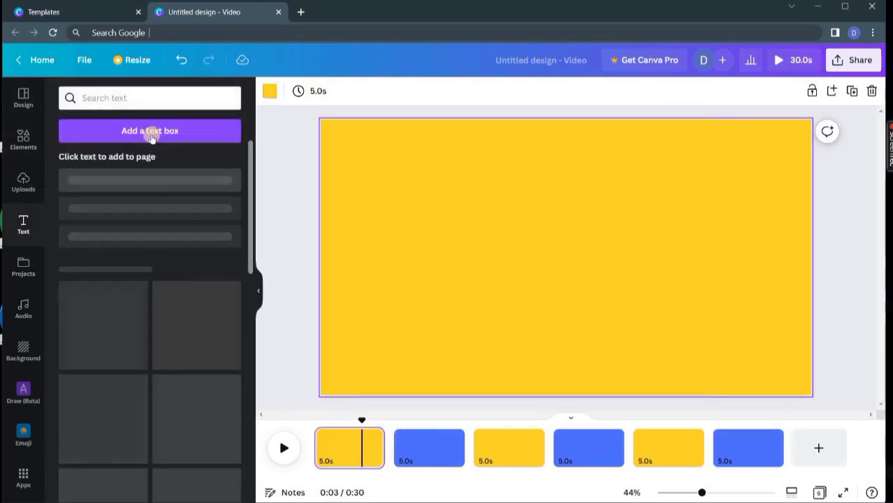
click(150, 136)
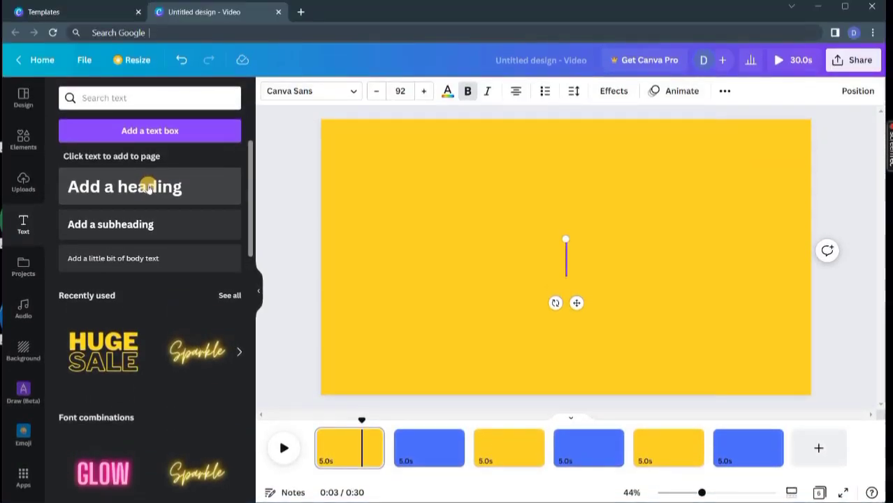
text(Tired)
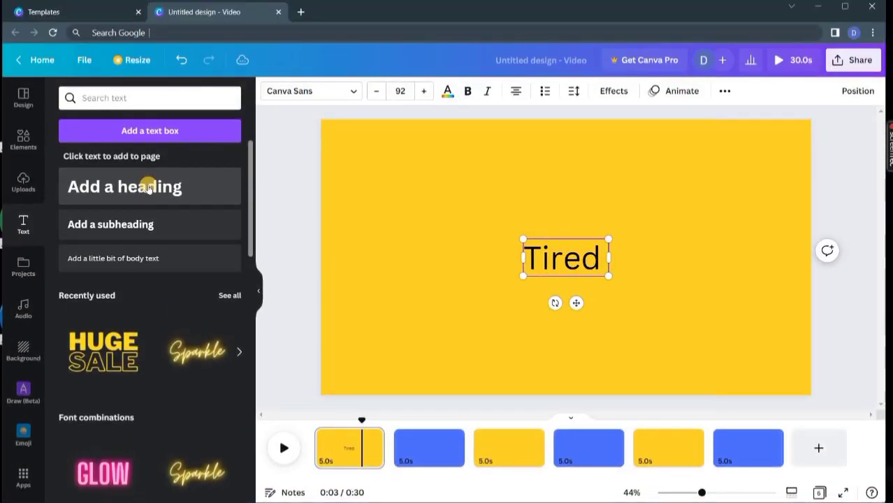
text( of)
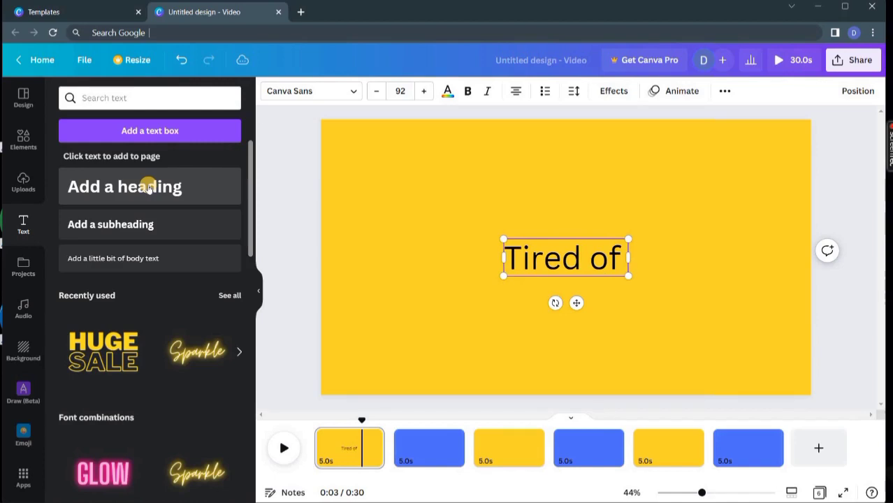
text( repeat)
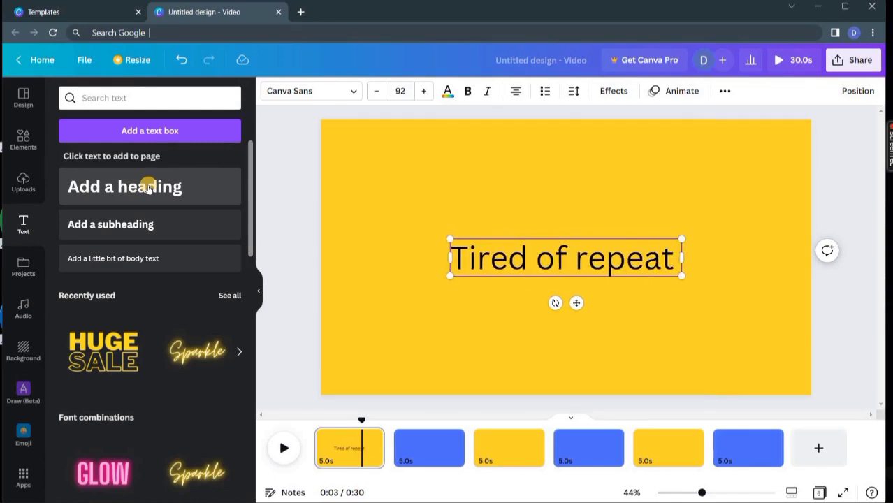
text( Posters And Design ?)
Set the text to DM Serif Display at size 112 and reword it to "Tired of Repeat Posters And Boring Design ?"
click(349, 91)
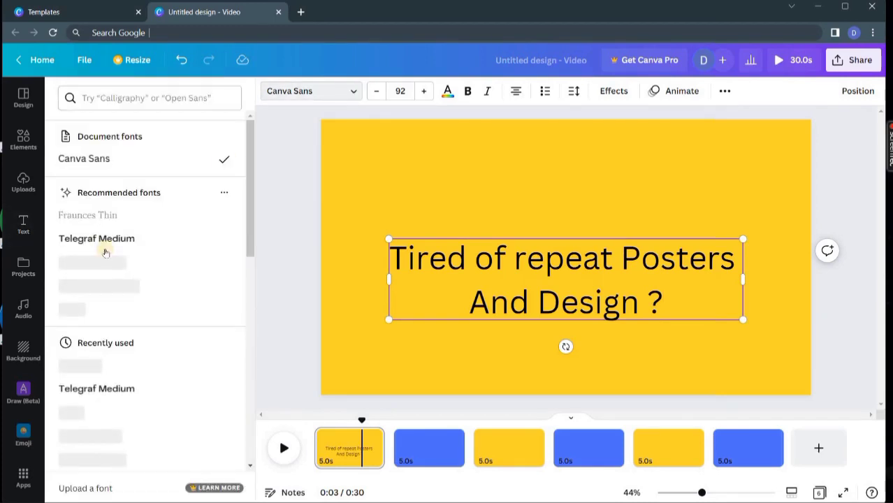
click(98, 239)
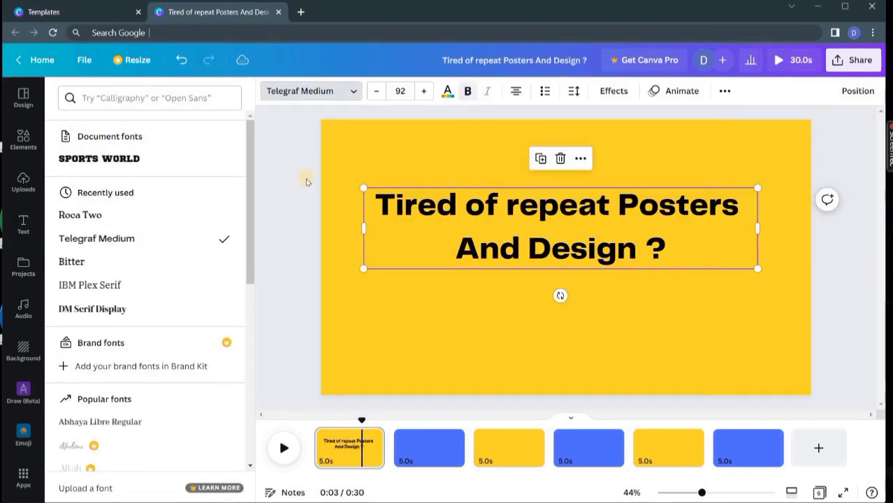
click(179, 292)
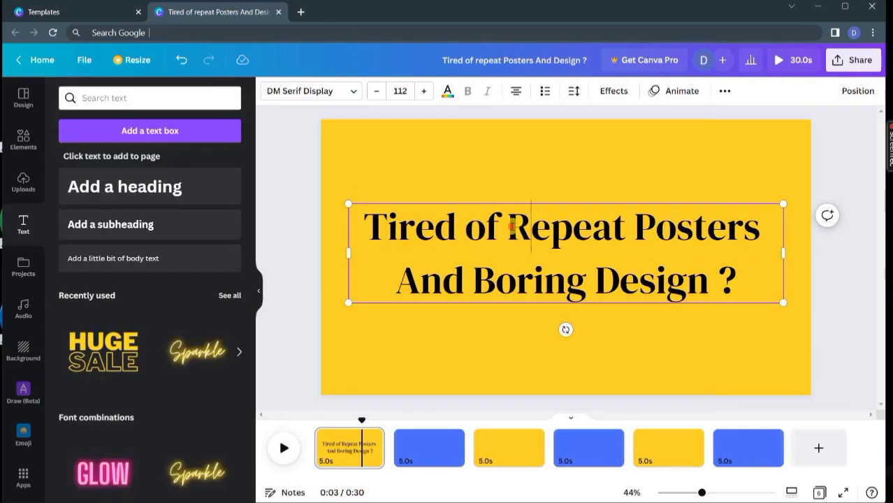
Color the words "Repeat" and "Boring" in the first page's text with the document's blue
drag(511, 225, 625, 233)
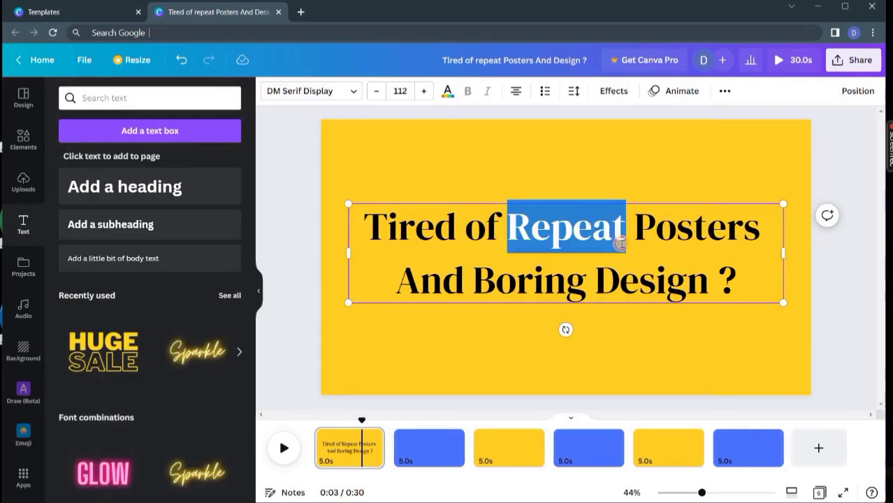
click(448, 93)
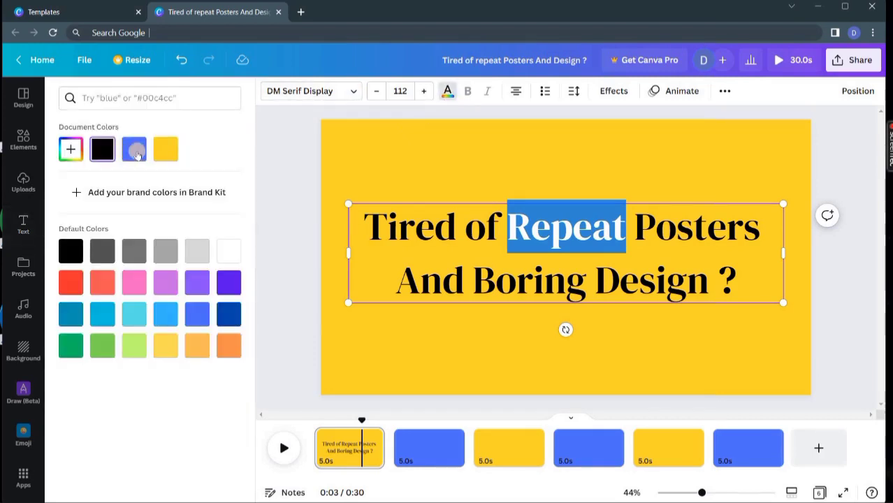
click(136, 156)
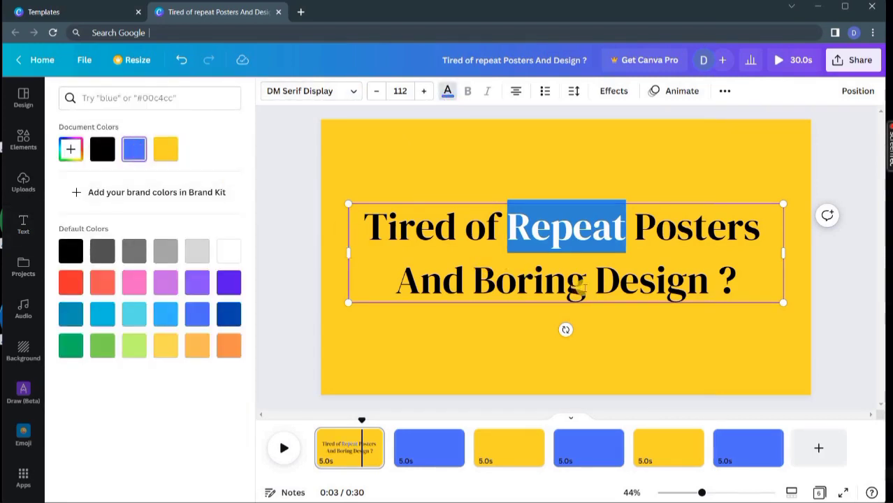
drag(585, 288, 475, 286)
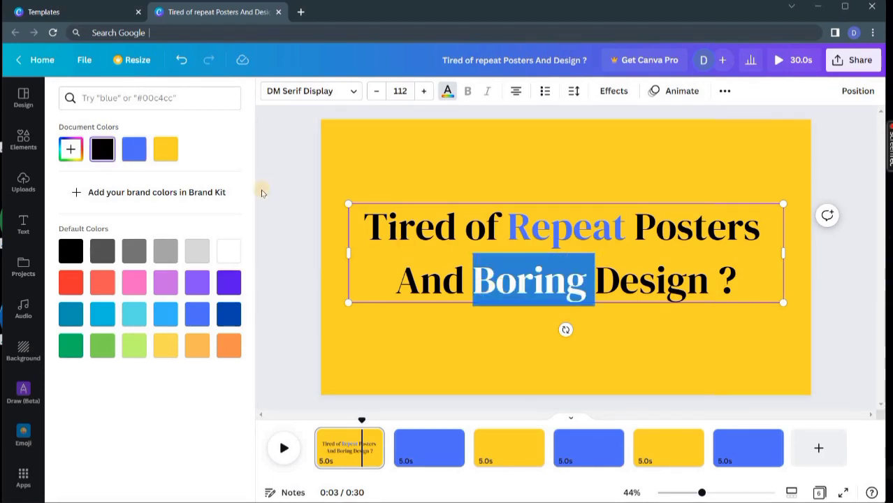
click(137, 156)
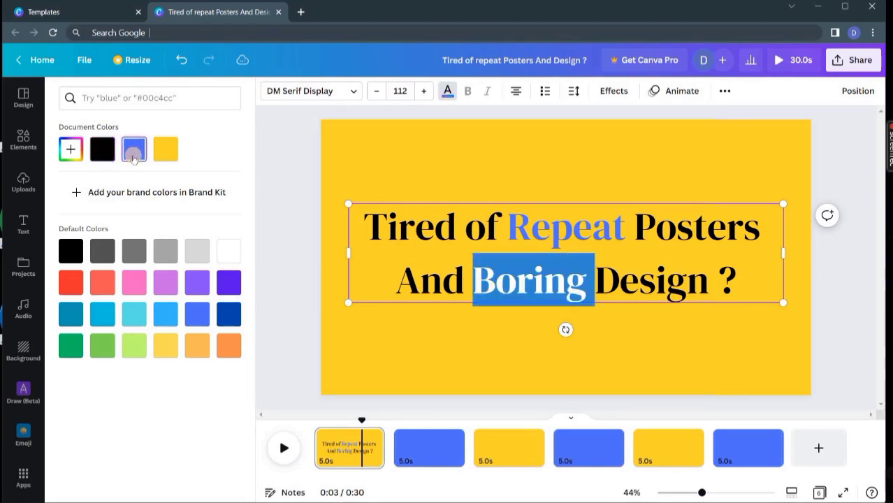
click(297, 188)
click(297, 188)
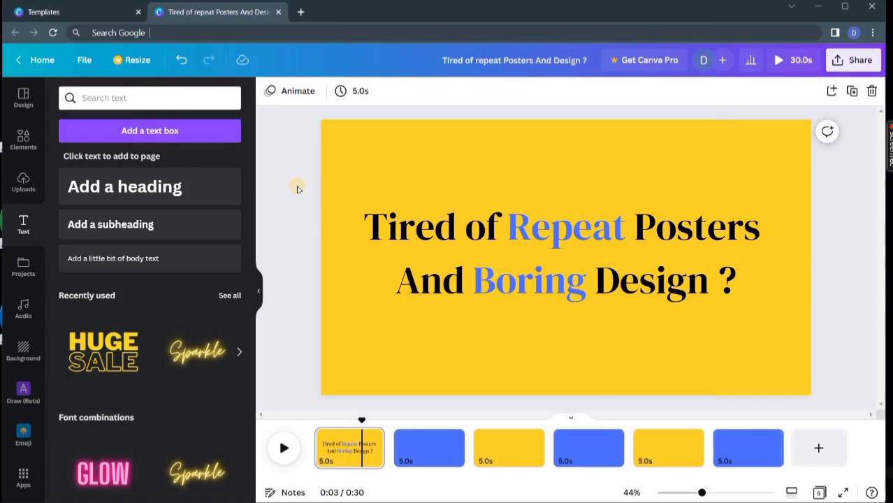
Add a bold size-100 heading on the second page, "Want To Amaze people & Attract their attention ?", in yellow with "Amaze" white and "Attract" light gray
click(425, 448)
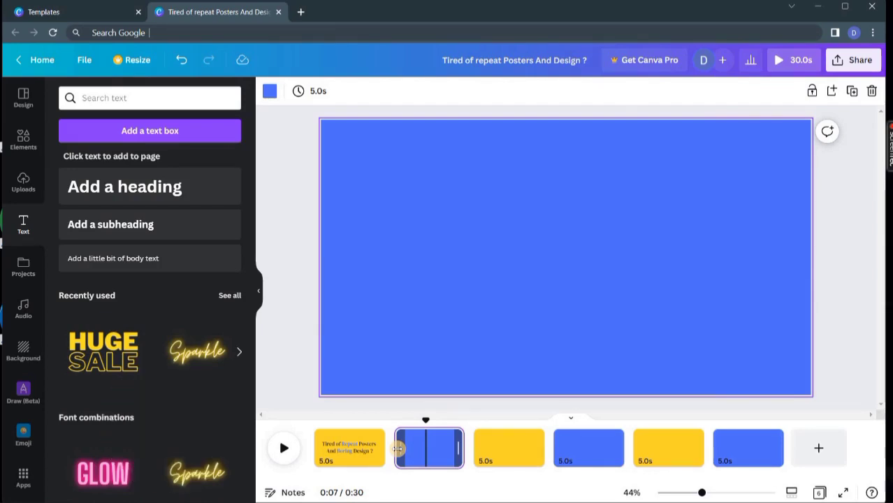
click(149, 187)
key(BackSpace)
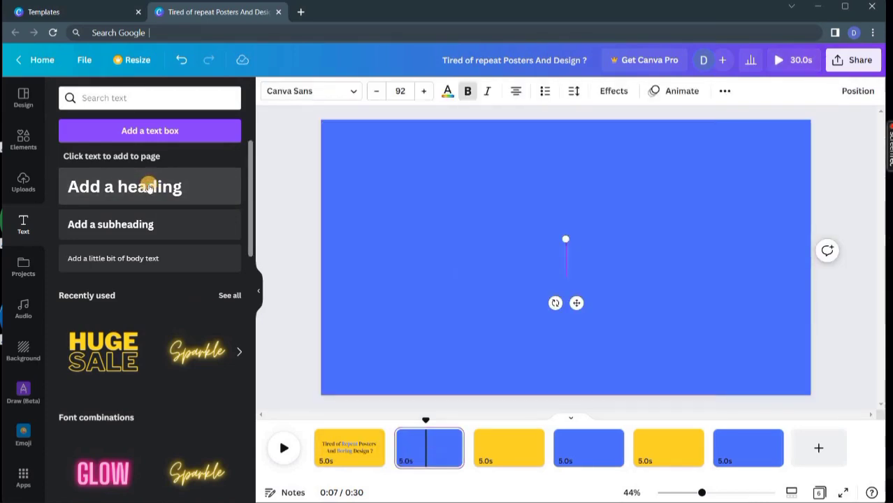
text(W)
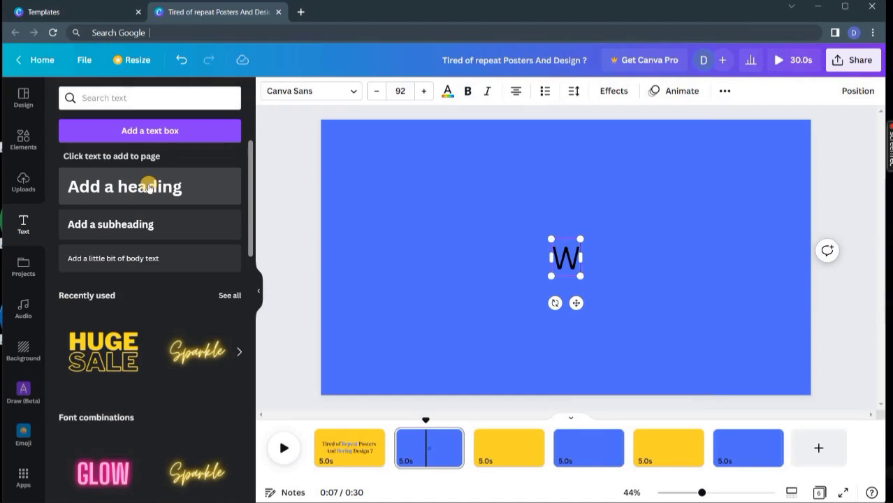
text(nat)
key(BackSpace)
key(BackSpace)
key(BackSpace)
text(ant To Amaze people &)
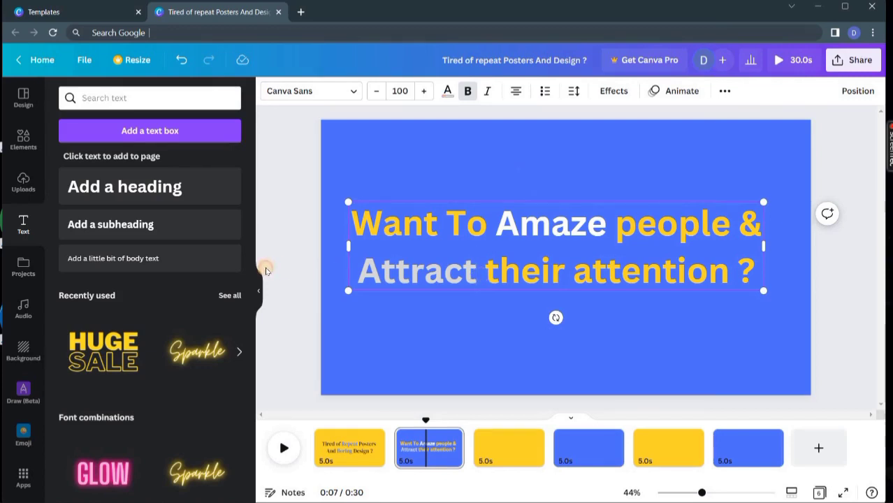
click(265, 271)
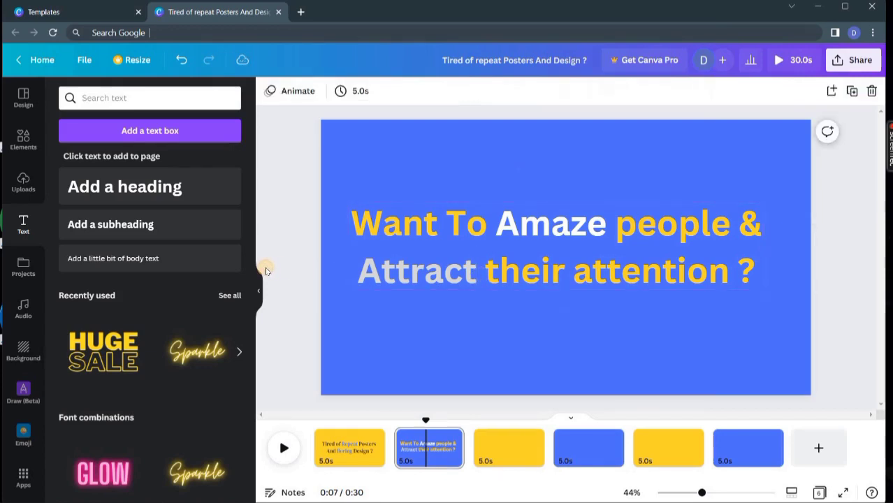
Recolor the word "Attract" in the second page's heading white
click(477, 279)
drag(478, 277, 358, 267)
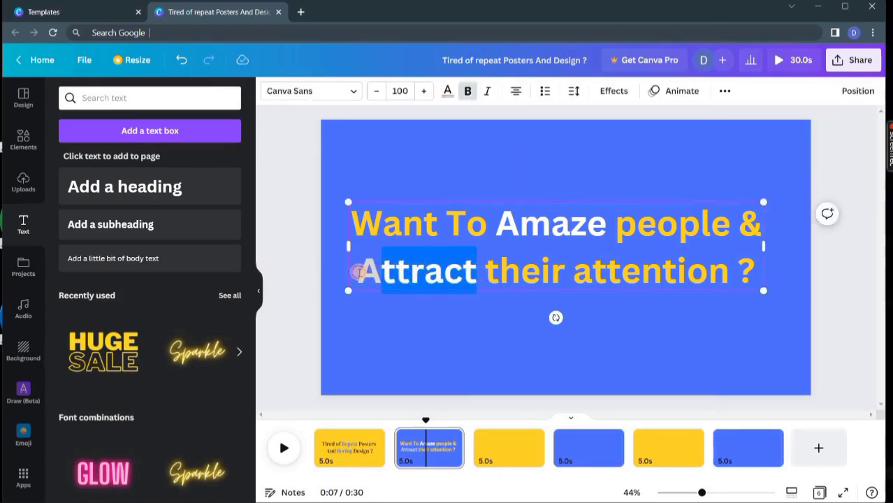
click(631, 305)
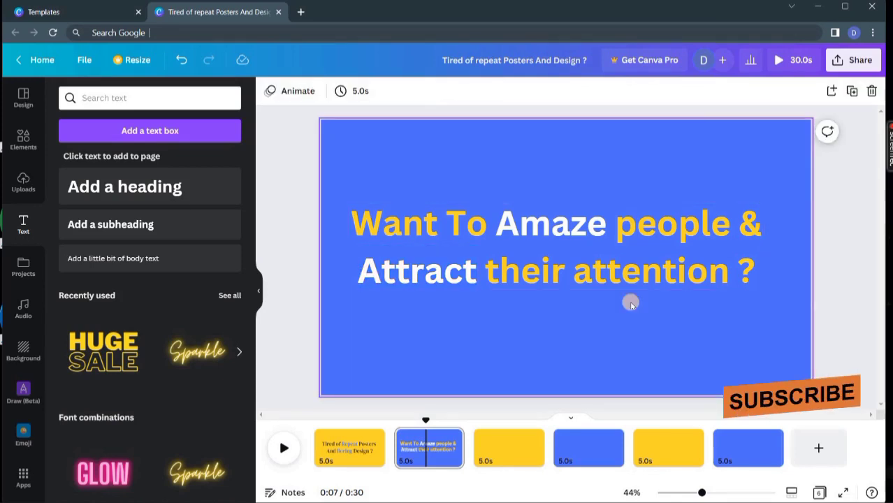
Add a heading on the third page reading "Looking for an expert level poster designer for your concert , party , club or show ?"
click(486, 457)
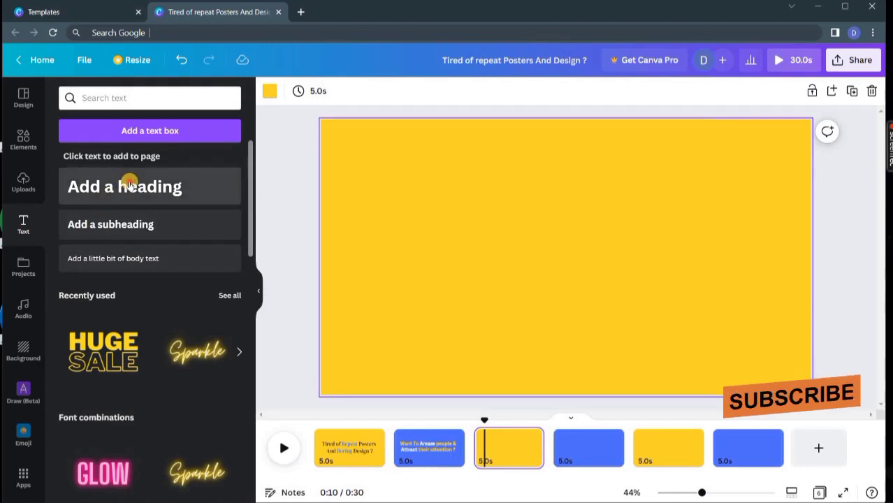
click(129, 184)
key(BackSpace)
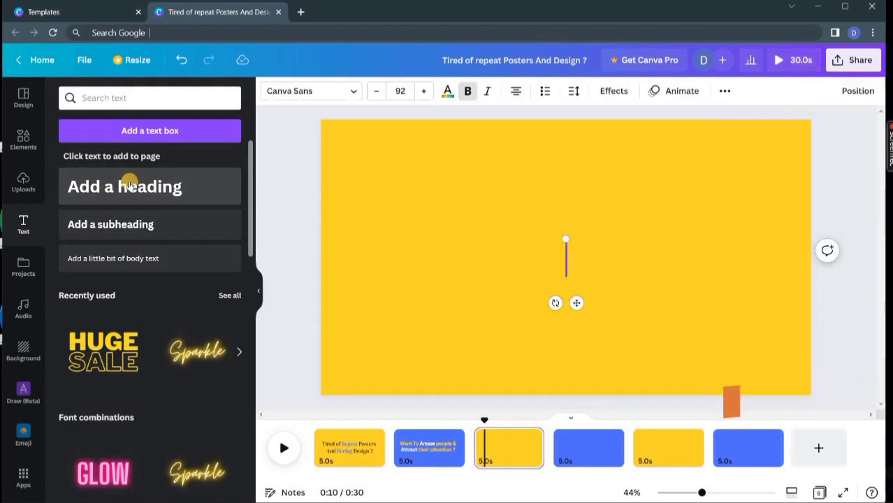
text(Looking for an expert level)
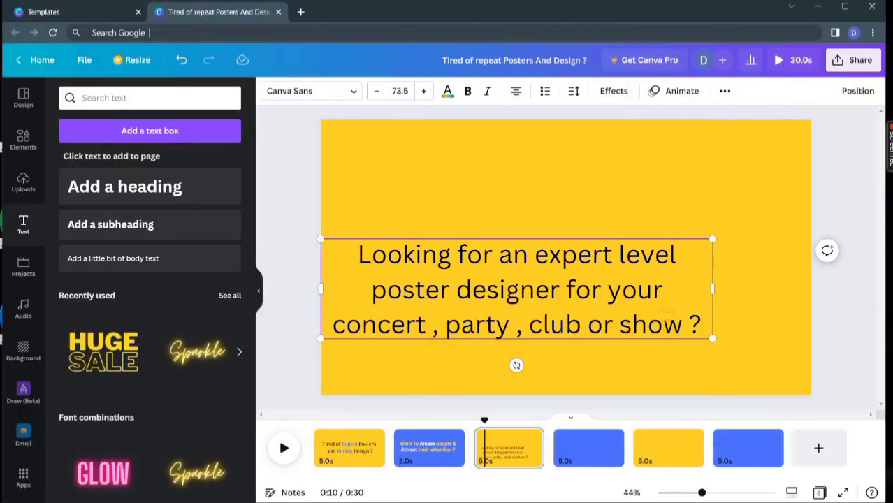
Center the third page's text block on the page and make all of its text bold
drag(611, 343, 665, 320)
drag(669, 315, 674, 308)
double_click(639, 277)
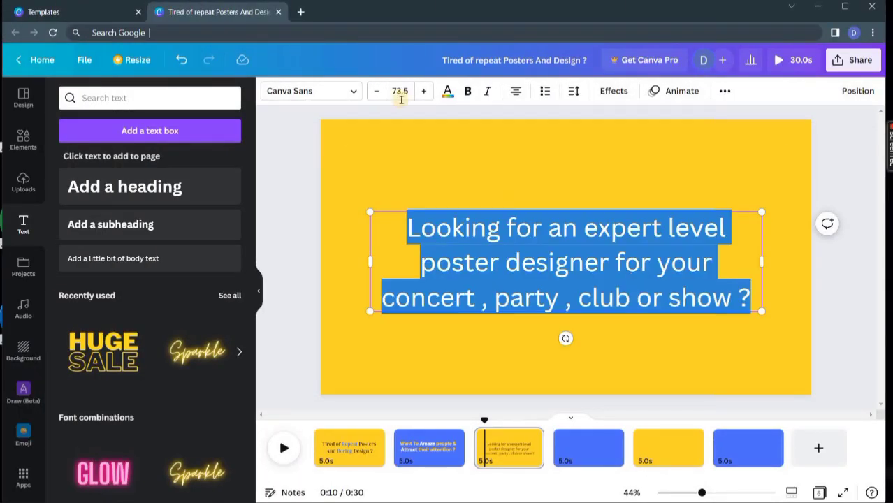
click(469, 93)
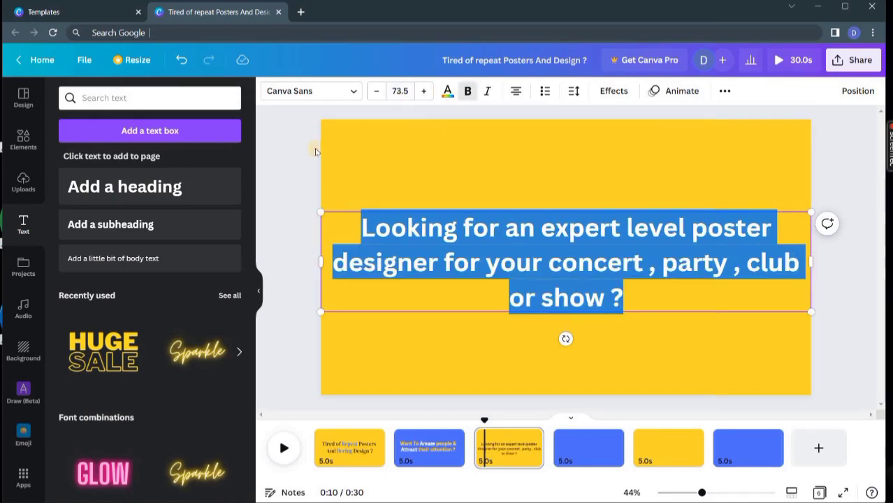
click(291, 164)
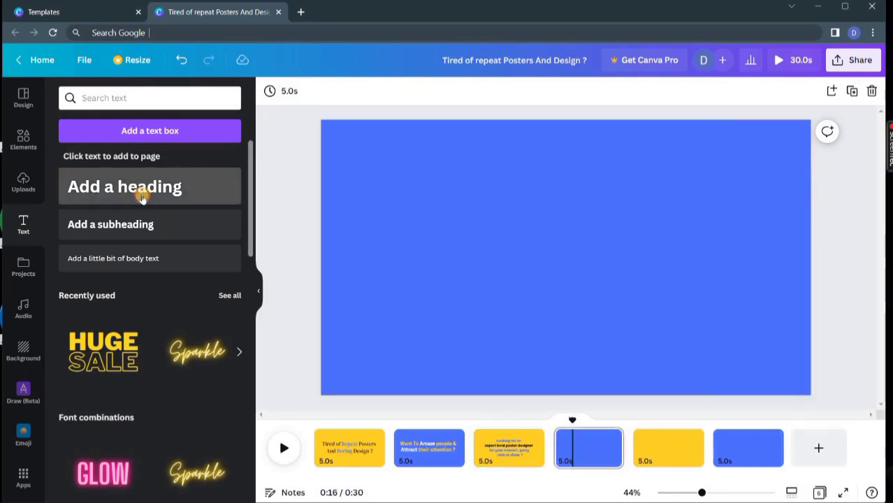
Add a heading on the fourth page, "I'm Here 😎 !!!", at size 160 in white
click(143, 187)
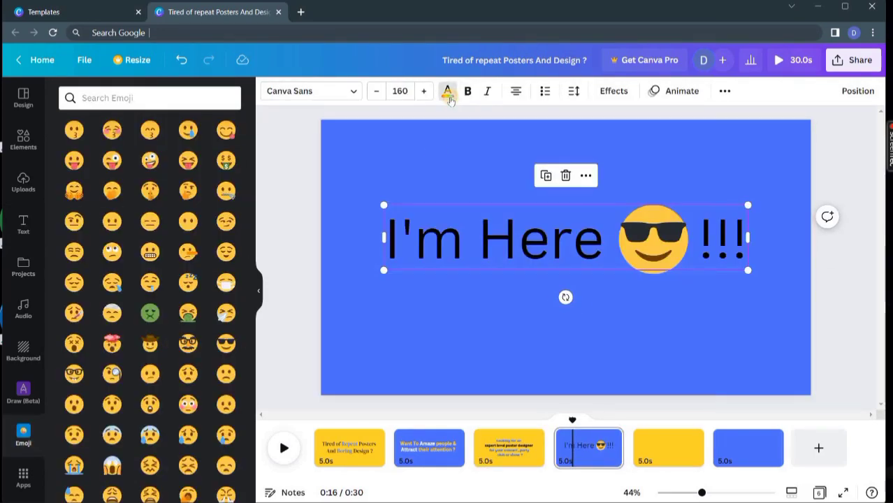
click(448, 93)
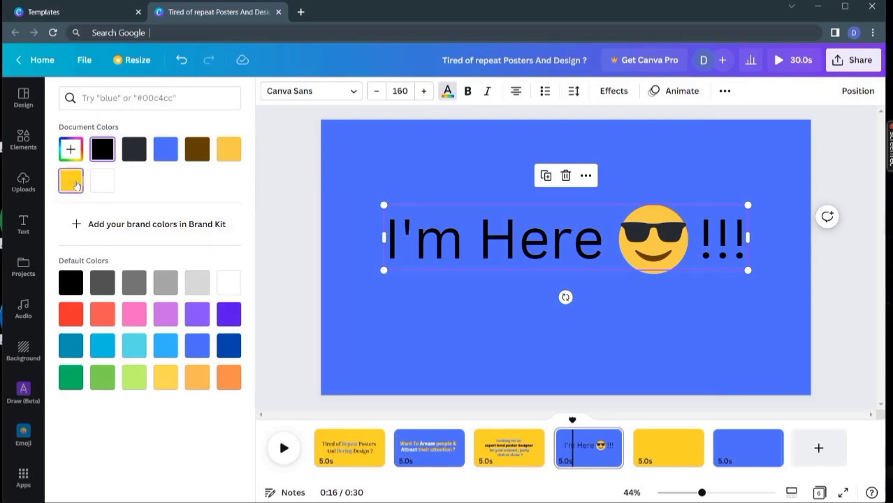
click(102, 181)
click(103, 153)
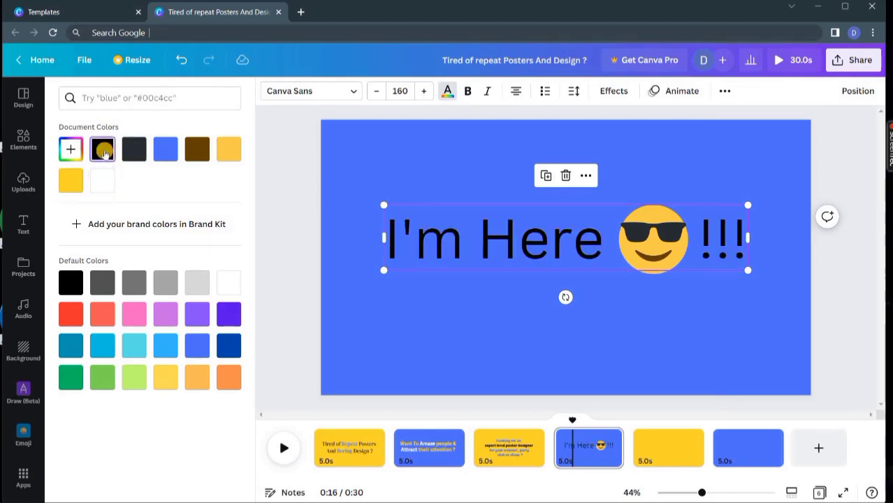
click(103, 180)
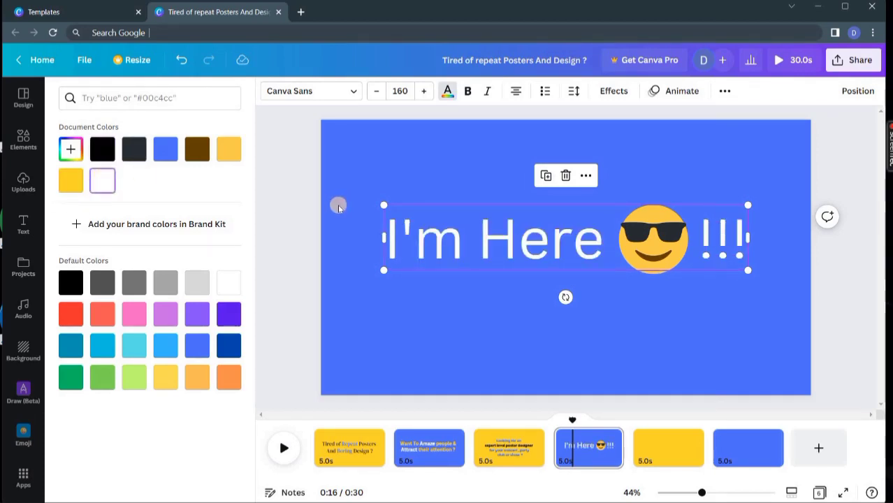
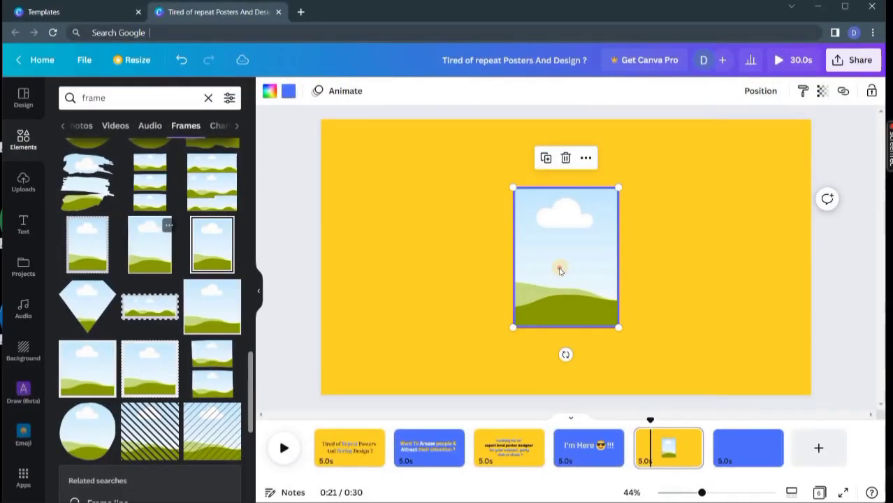
Place the fifth page's portrait frame on the left half of the page, tilted -12° and enlarged
drag(560, 270, 420, 329)
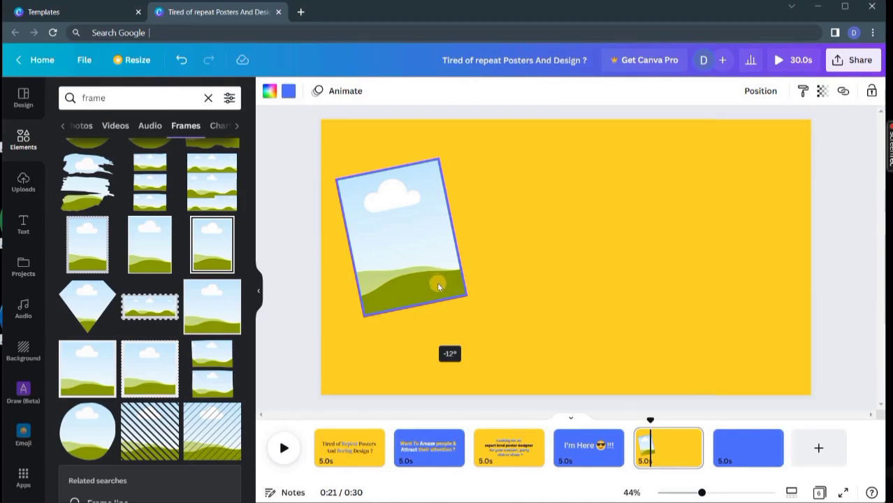
drag(438, 286, 438, 286)
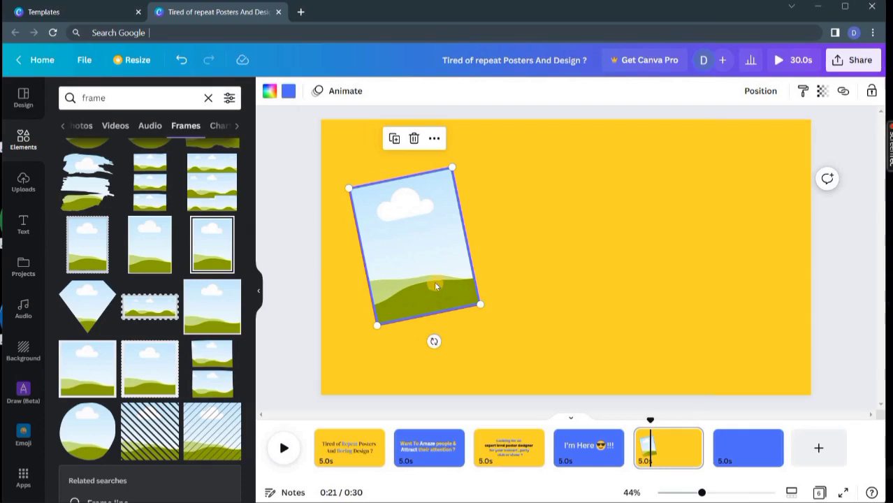
drag(409, 260, 396, 260)
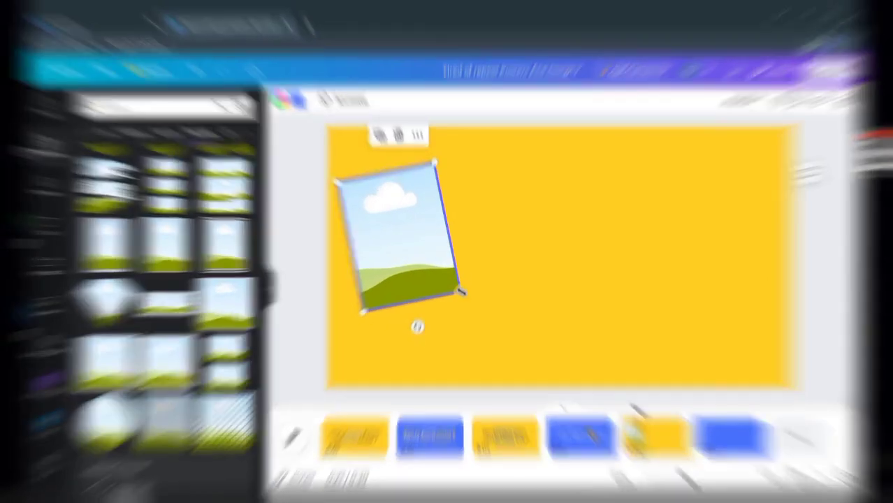
drag(459, 293, 446, 309)
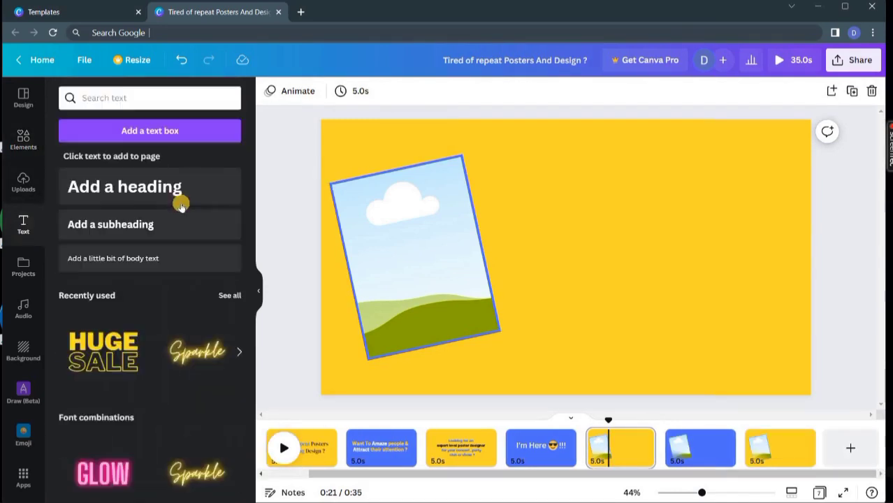
Add a heading on the fifth page reading "Professional poster design"
click(187, 202)
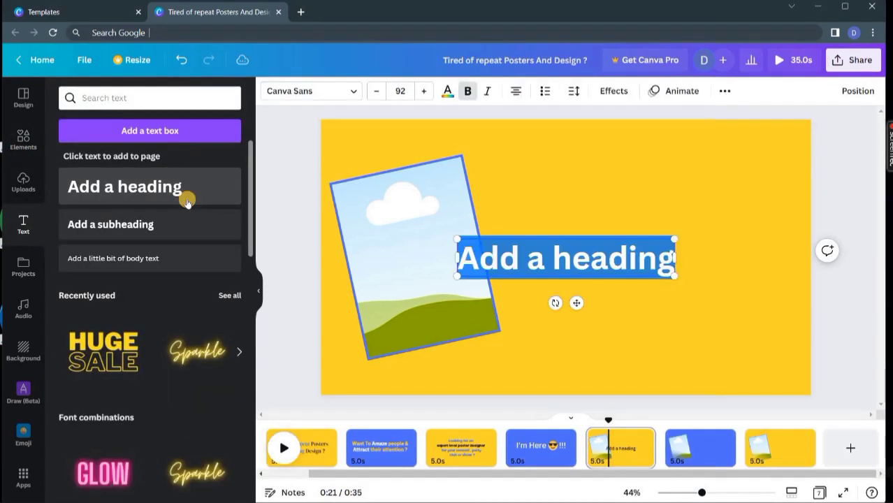
key(BackSpace)
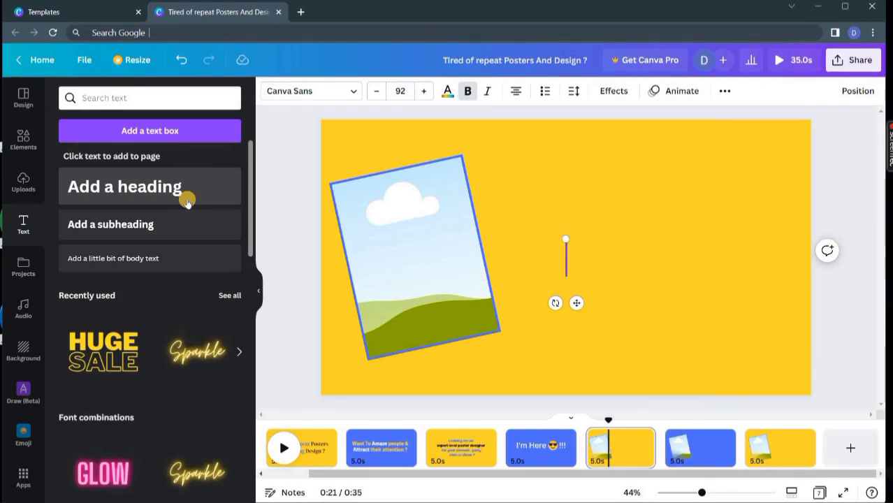
text(Profess)
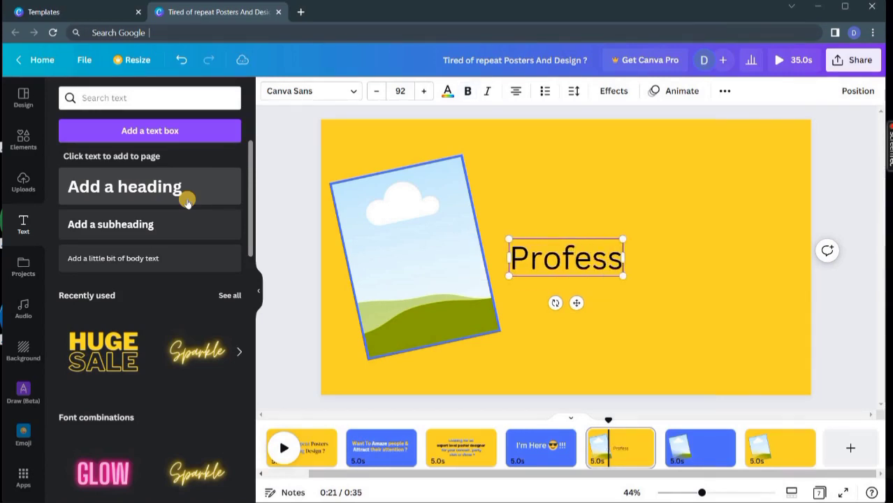
text(ional posta)
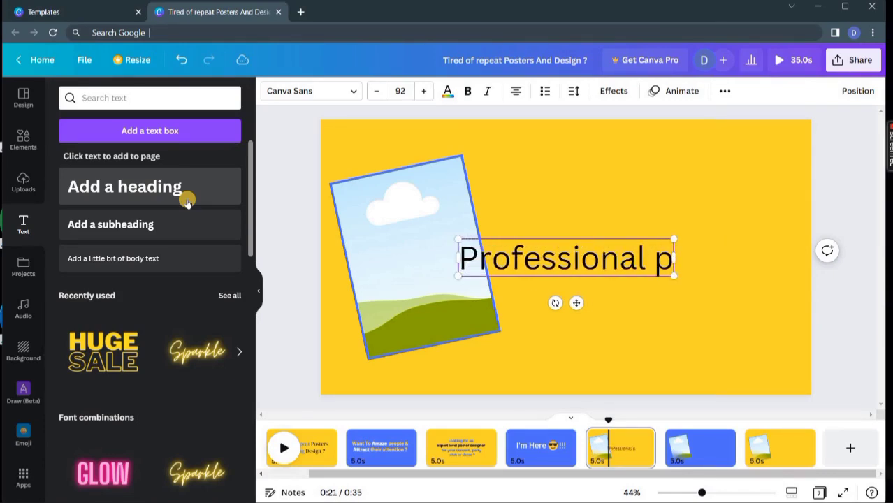
text(er)
key(BackSpace)
key(BackSpace)
key(BackSpace)
text(er design)
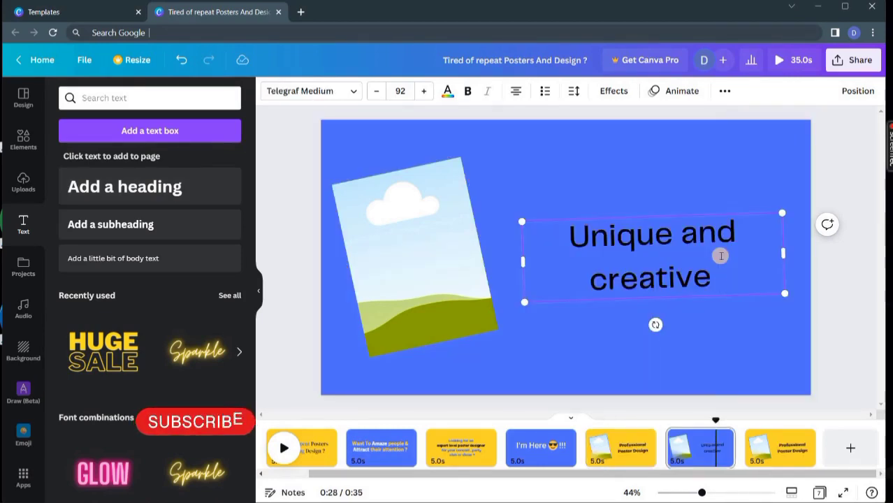
Complete the sixth page's text as "Unique and Creative Look", capitalizing "Creative" and "Look"
text(look)
click(575, 281)
key(BackSpace)
text(C)
click(698, 287)
key(BackSpace)
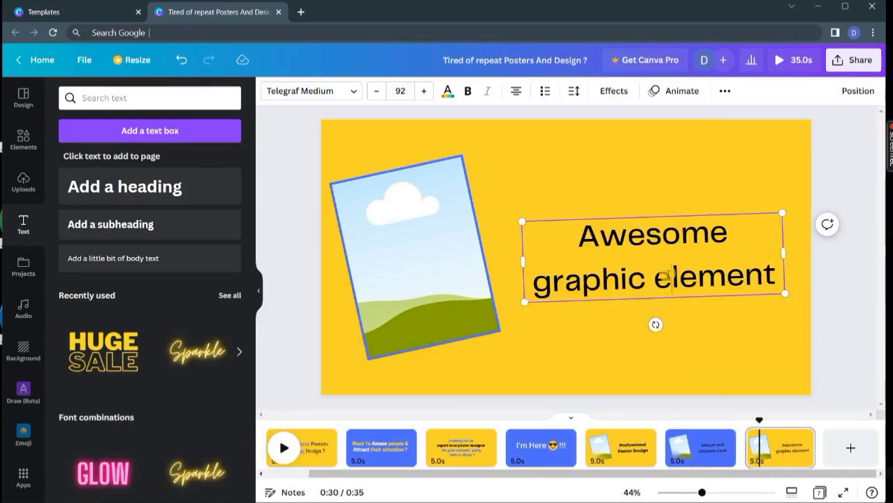
Capitalize the words "Graphic" and "Element" in the seventh page's text
key(BackSpace)
text(Element)
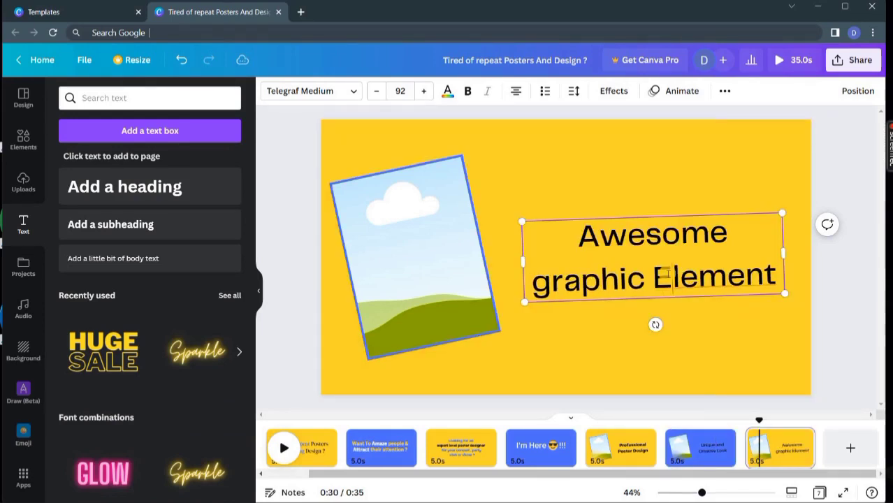
click(543, 284)
key(BackSpace)
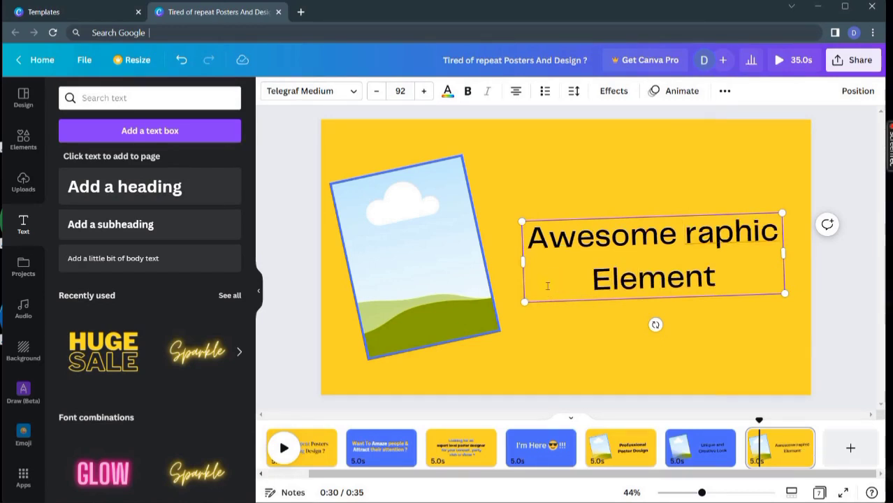
text(G)
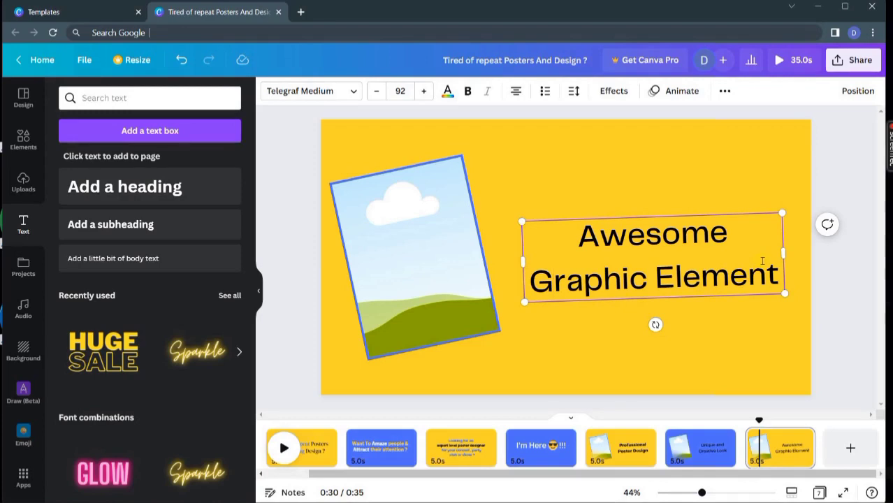
Make the seventh page's text bold and add "&" after "Graphic"
key(ctrl+a)
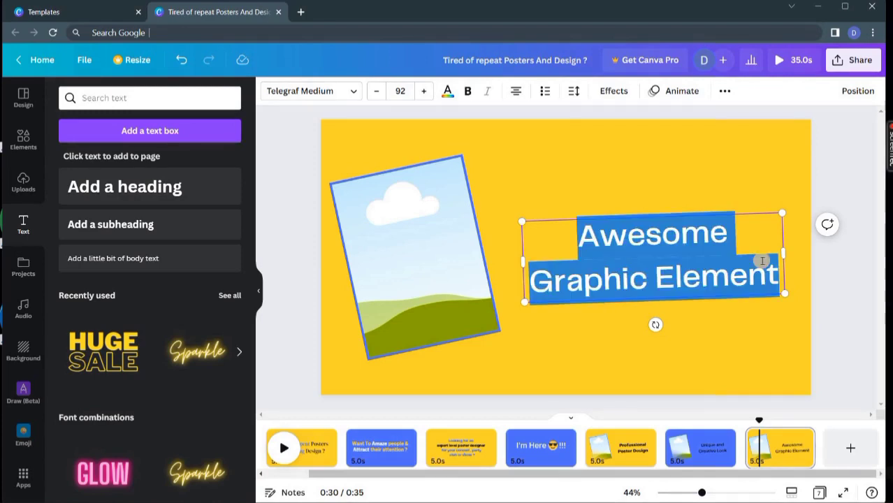
click(466, 91)
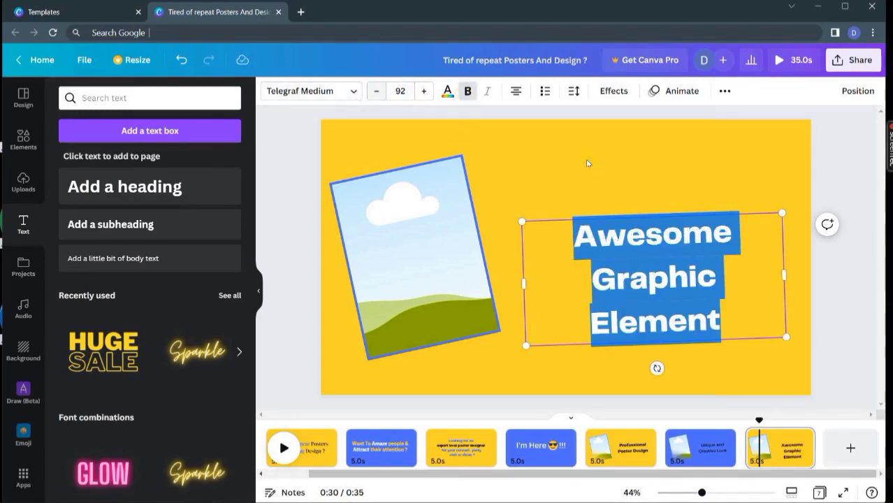
click(827, 197)
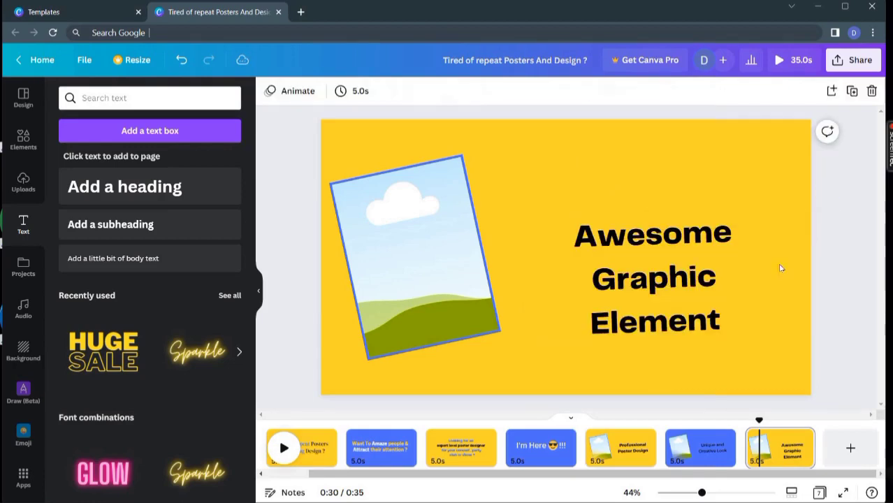
click(715, 286)
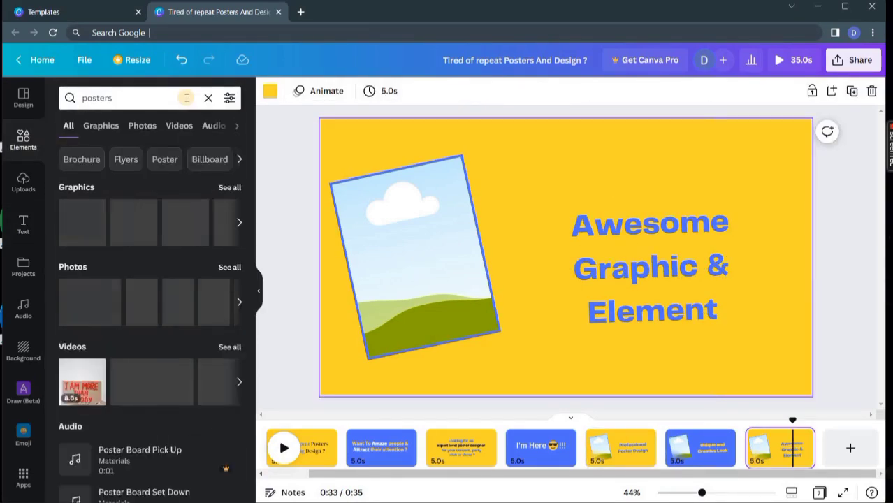
From the "posters" photos, fill the seventh page's frame with the "Three Friends" poster and the fifth page's frame with the vintage red-and-blue poster collage
click(147, 126)
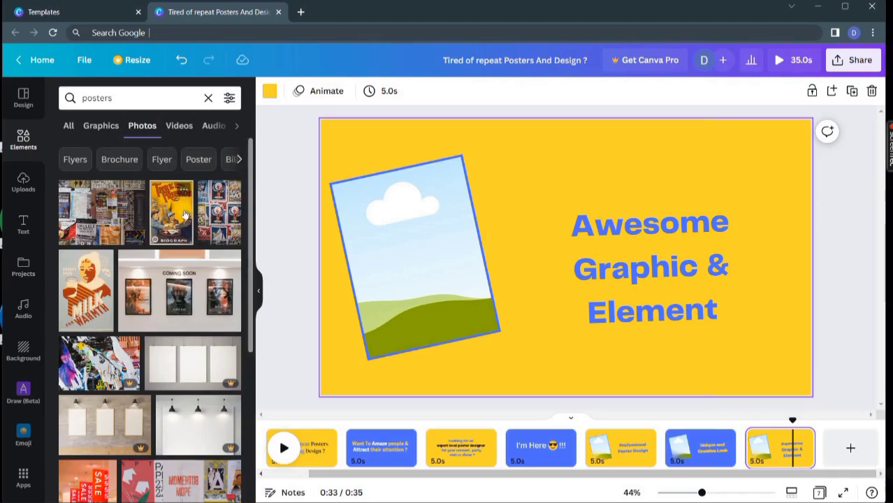
drag(171, 217, 376, 237)
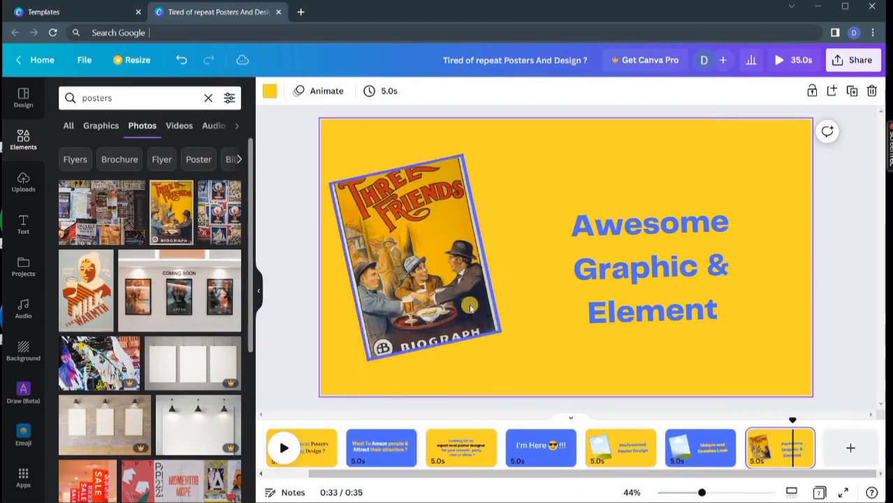
click(634, 450)
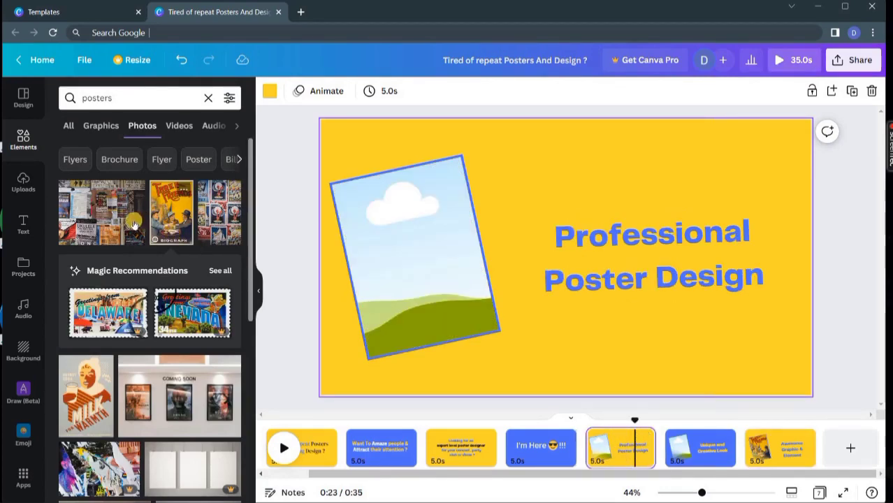
drag(213, 220, 385, 263)
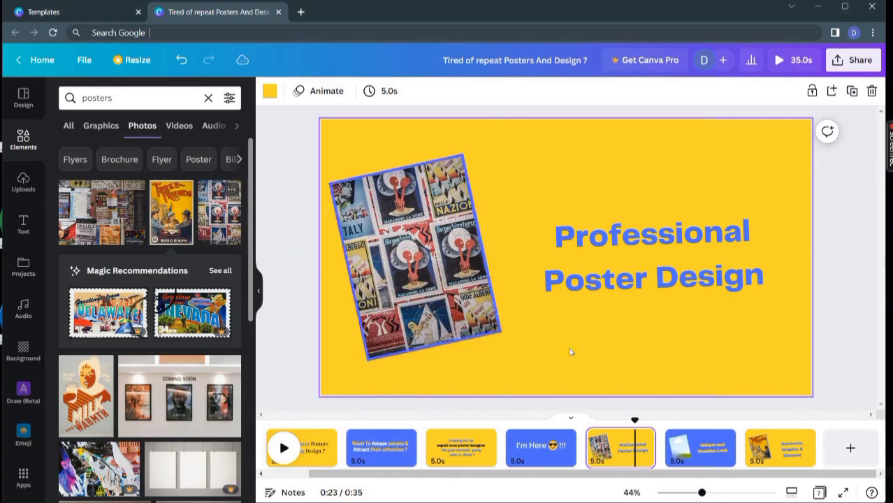
Fill the sixth page's frame with the "Milk for Warmth" poster photo and clear the "posters" search
click(708, 457)
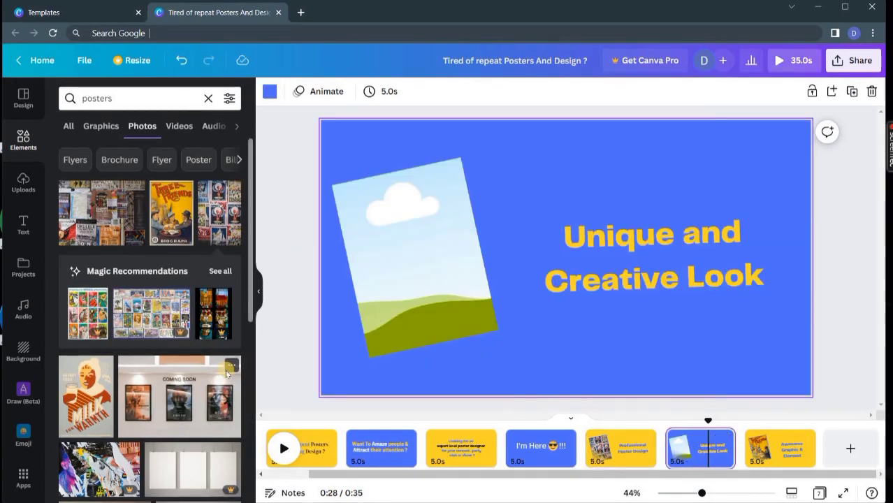
scroll(225, 376, down, 2)
drag(94, 314, 388, 286)
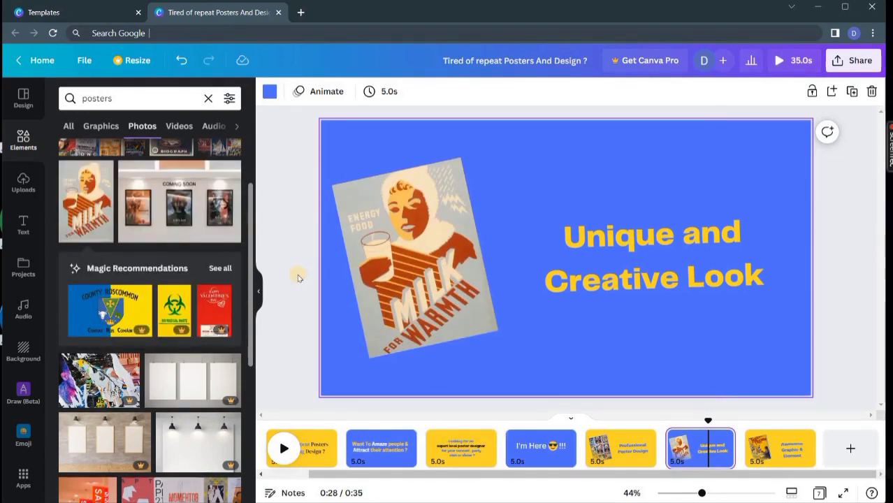
scroll(181, 275, up, 2)
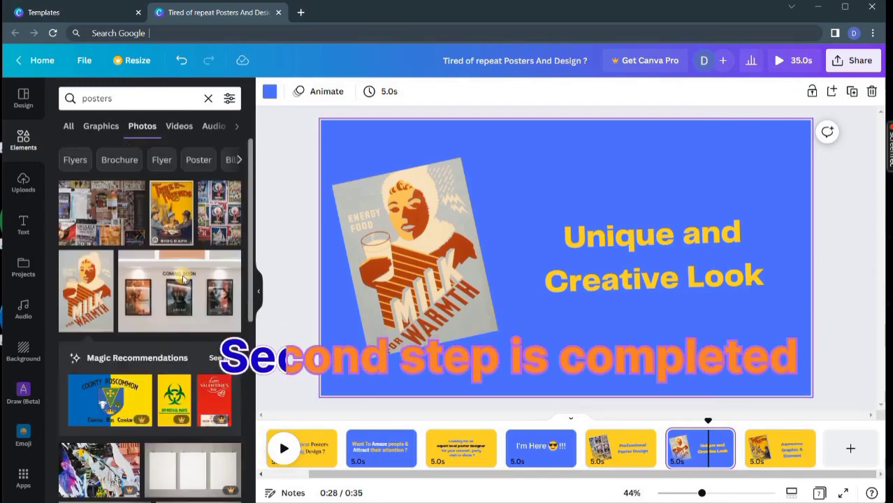
click(208, 99)
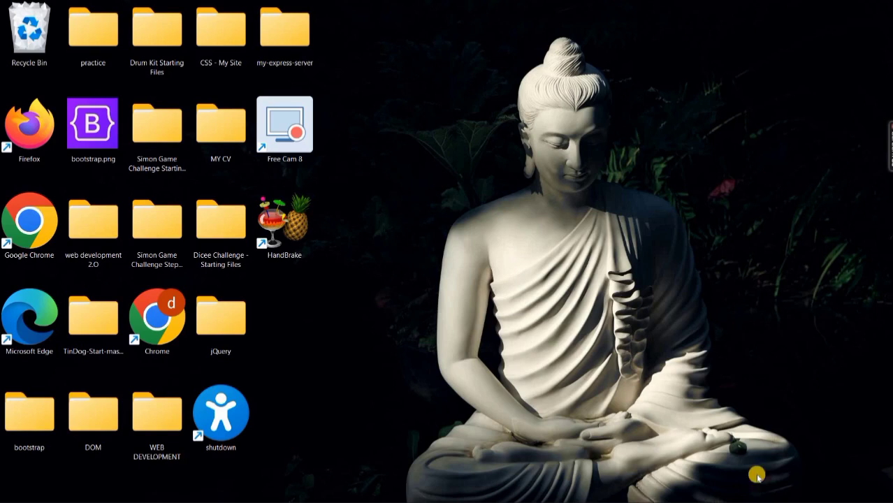
Switch to the Canva design in Chrome and finish colouring "XYZ Company" yellow on the eighth page
mouse_move(754, 497)
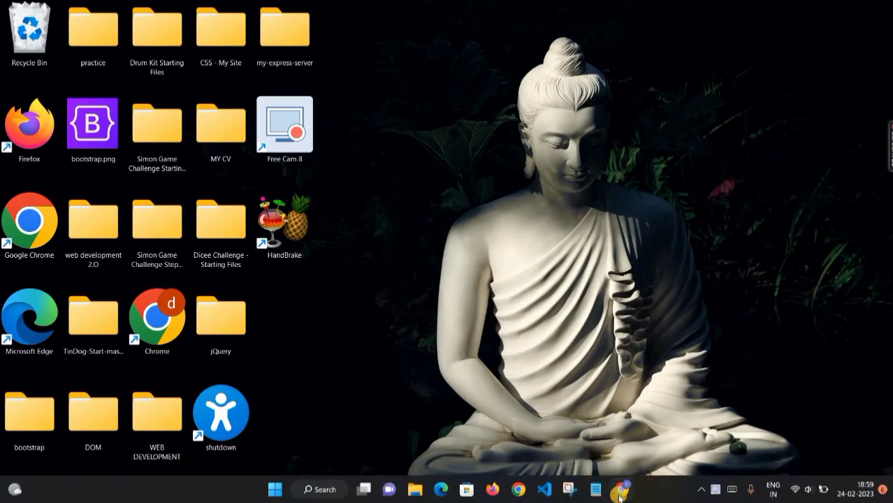
click(620, 493)
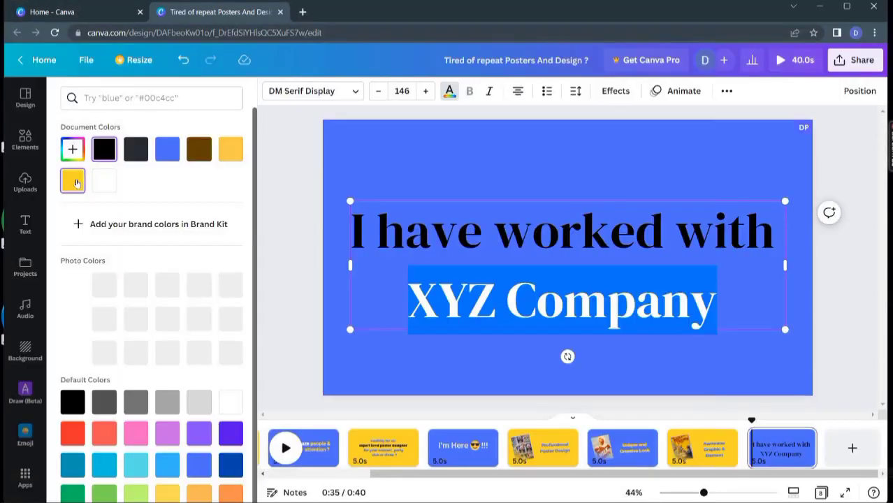
click(300, 172)
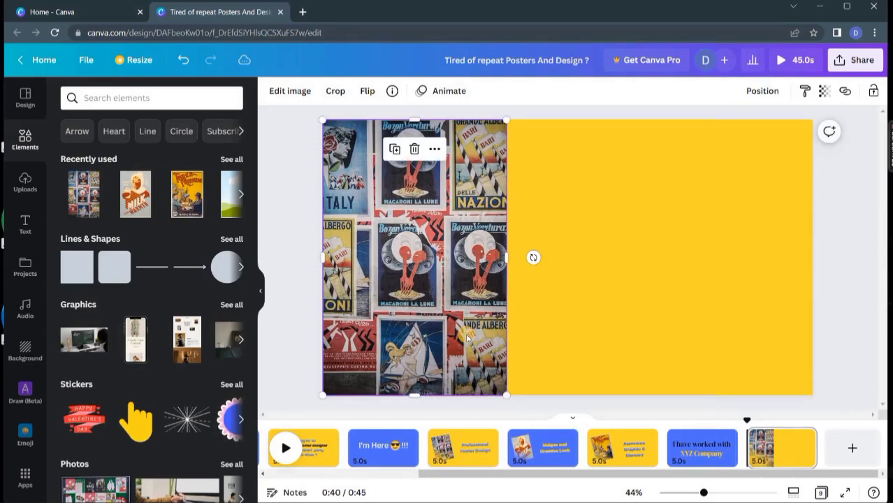
Duplicate the vintage poster collage on the ninth page and arrange three copies side by side to cover the whole page
click(589, 318)
key(ctrl+z)
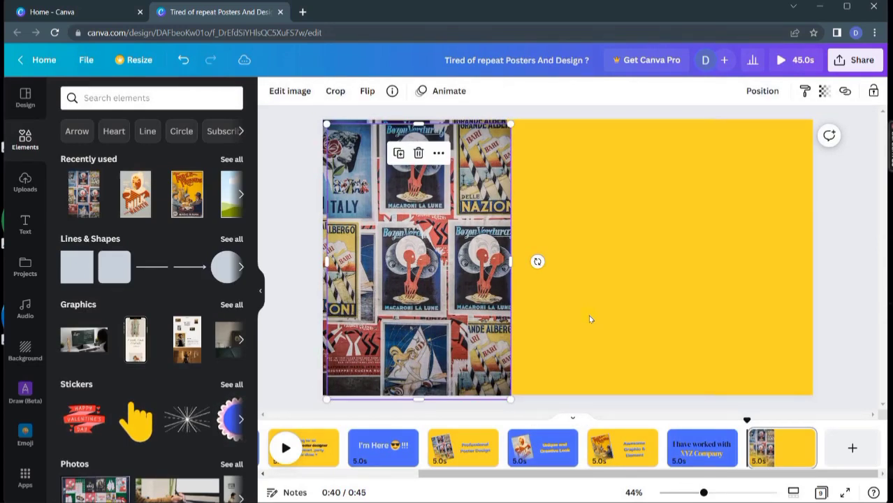
key(ctrl+d)
drag(474, 313, 772, 305)
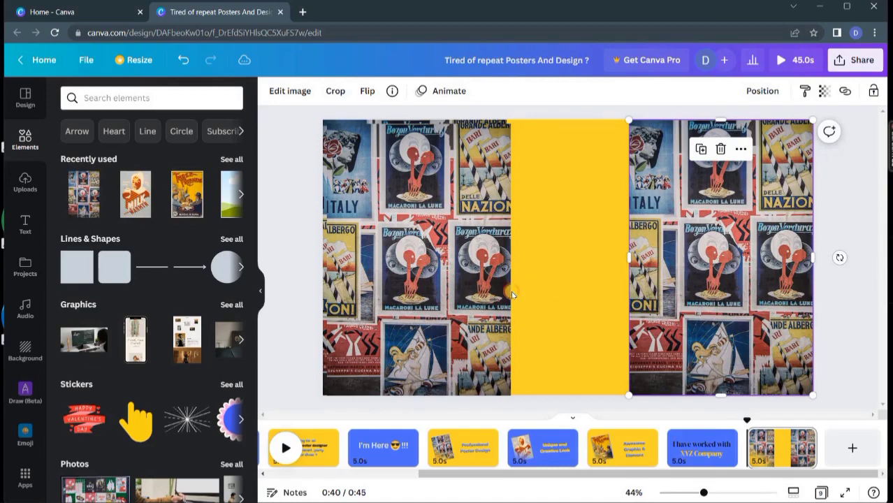
click(512, 295)
drag(476, 293, 660, 287)
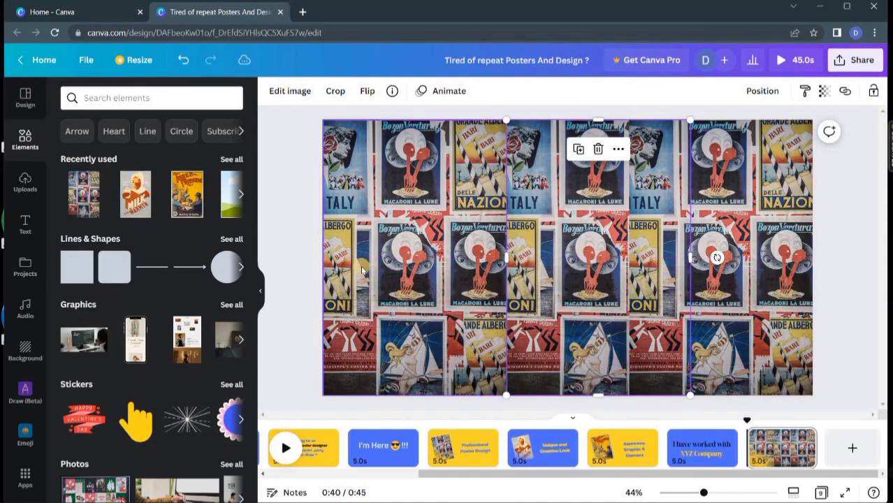
click(295, 265)
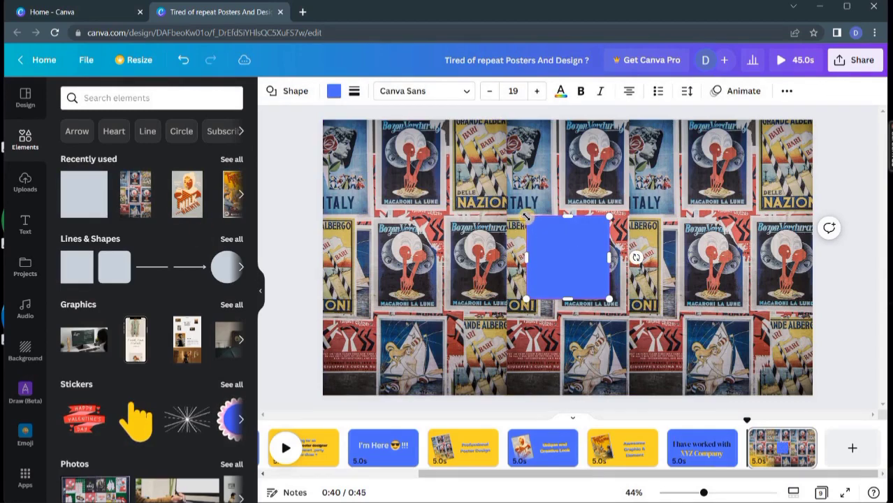
Enlarge the blue square to cover the whole ninth page and set its transparency to 58
drag(526, 216, 321, 119)
drag(610, 297, 833, 394)
click(786, 91)
click(730, 120)
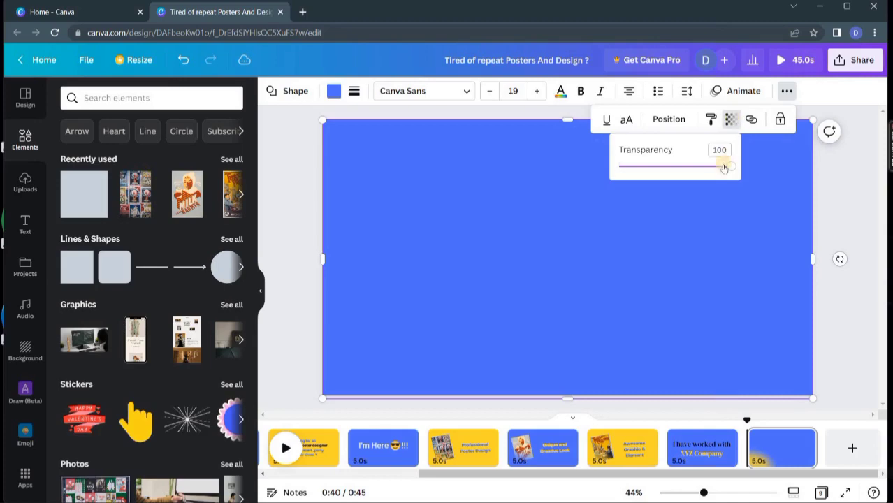
drag(731, 168, 684, 166)
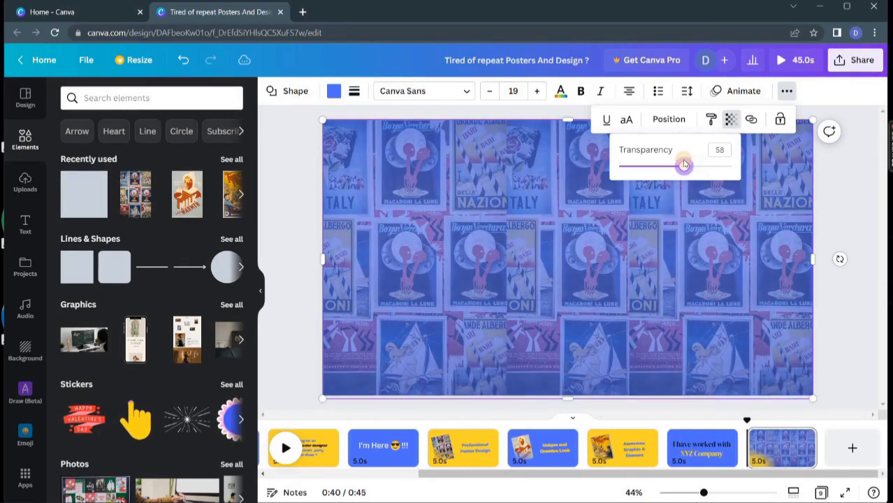
click(301, 197)
click(300, 197)
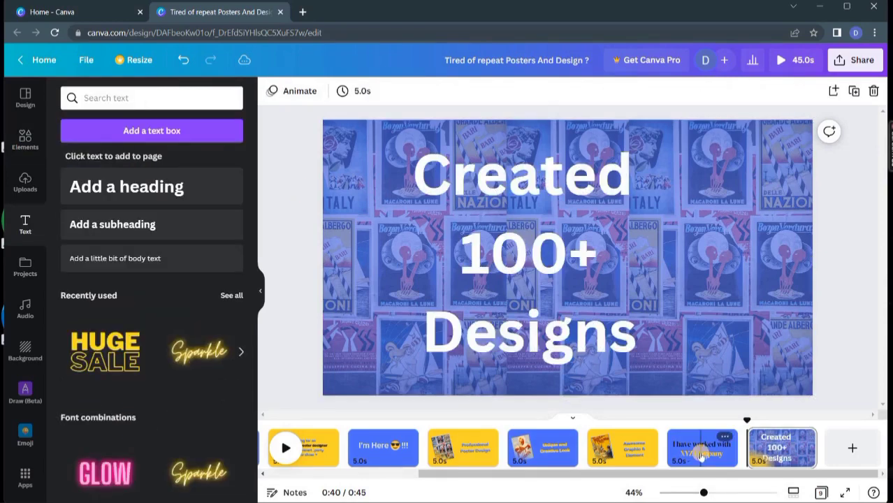
Add a tenth page with the text "Book now !!!" at size 132 and move the text near the page's upper edge
click(831, 451)
text(Book now !!!)
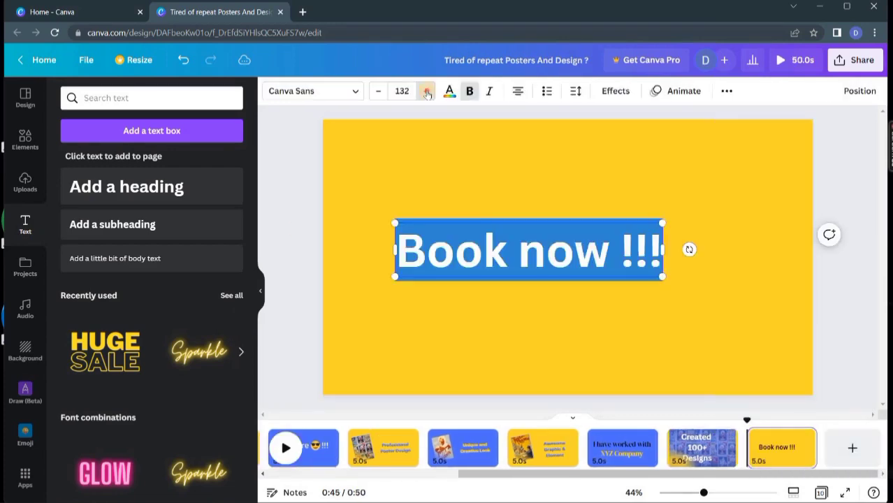
click(292, 180)
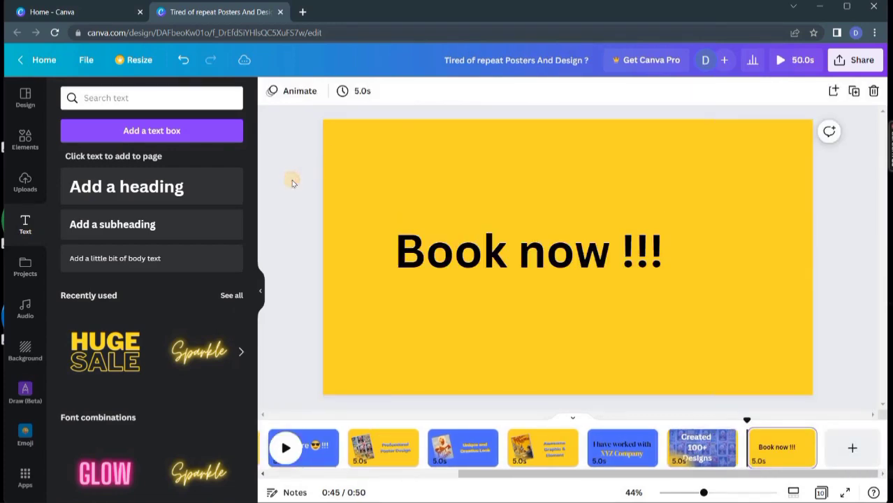
click(506, 245)
drag(507, 244, 514, 156)
click(296, 234)
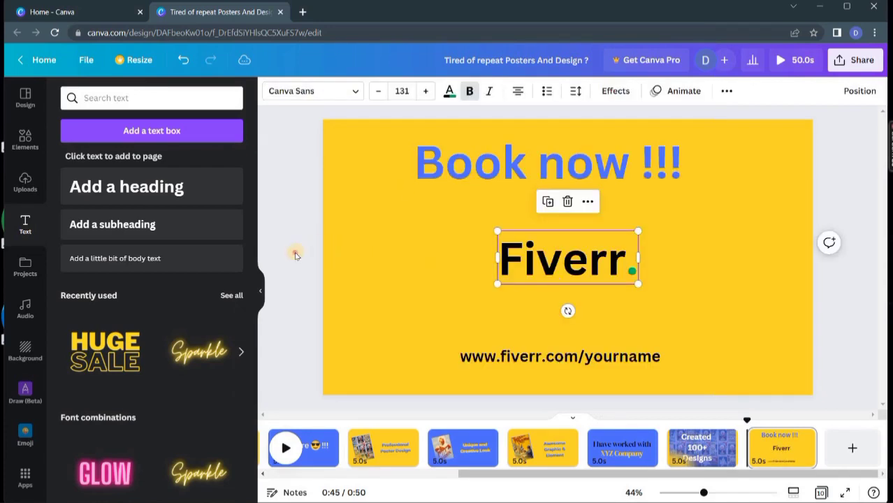
Place a copy of the "Fiverr." text, reduced to size 47.3, in the tenth page's upper-right corner
click(295, 255)
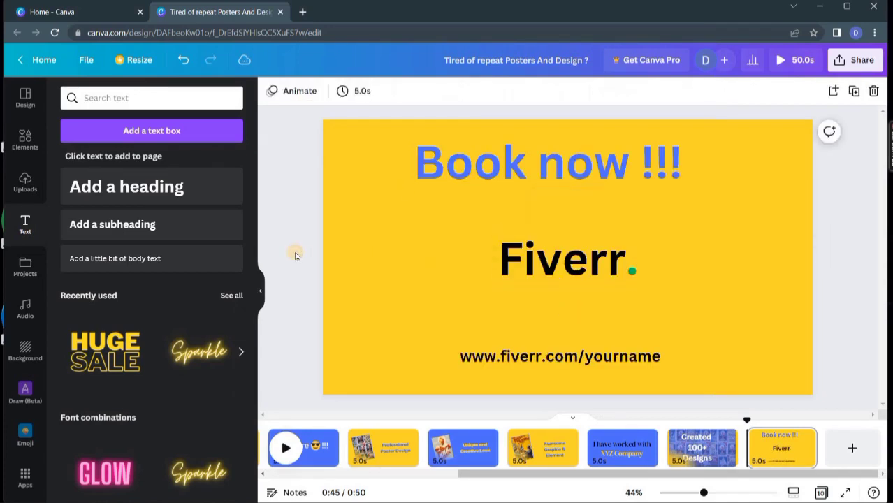
click(362, 303)
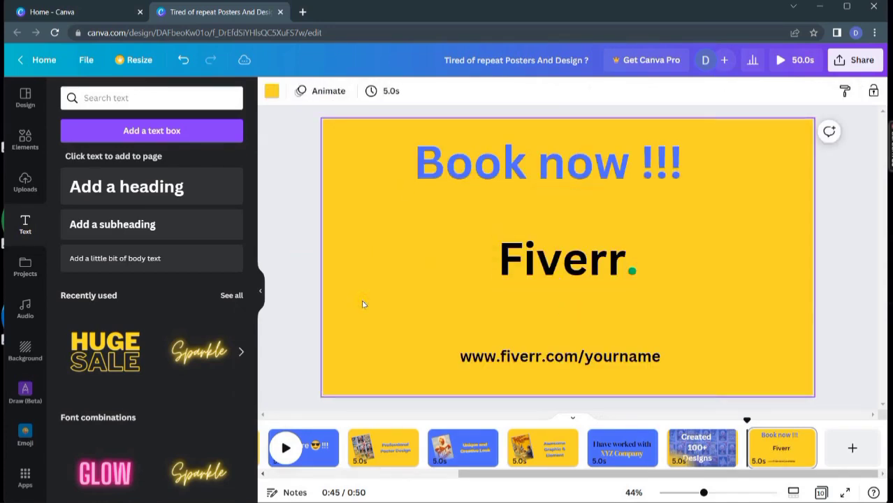
key(Tab)
drag(566, 278, 418, 291)
drag(489, 297, 770, 196)
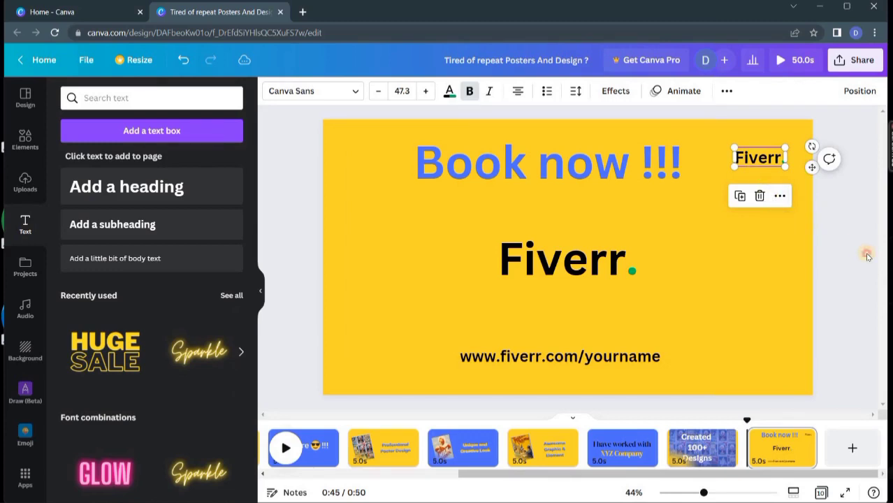
click(798, 175)
click(769, 158)
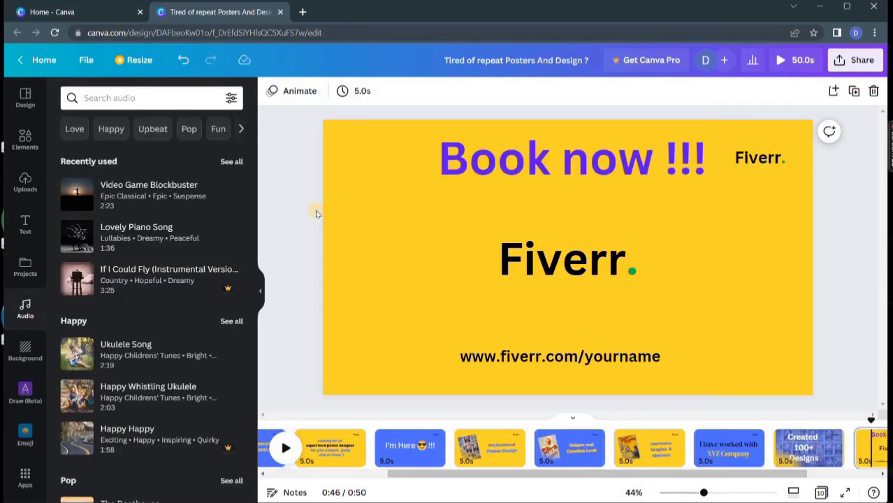
Add the "Video Game Blockbuster" audio track beneath the tenth page and adjust the start of the clip
click(175, 187)
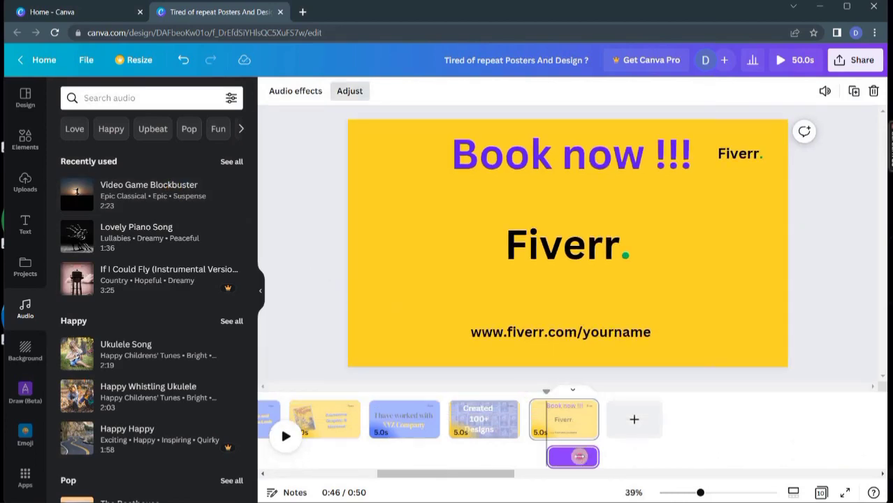
drag(579, 456, 579, 457)
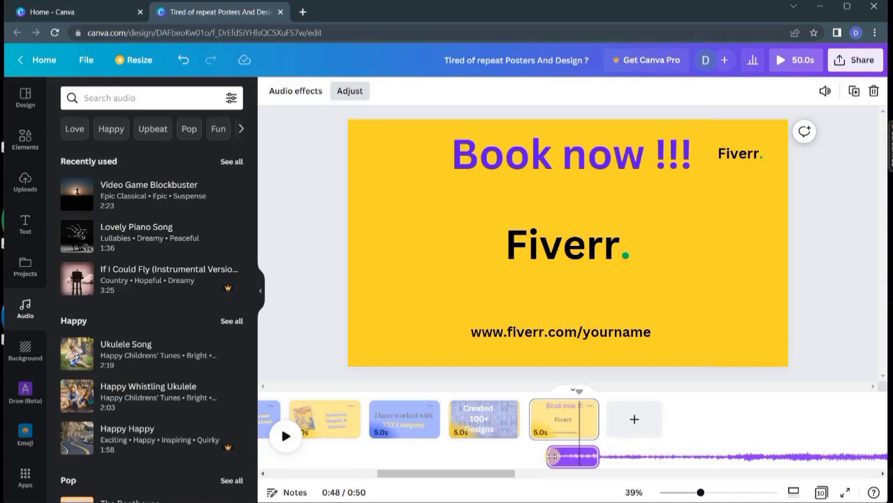
key(XF86AudioLowerVolume)
drag(548, 459, 580, 472)
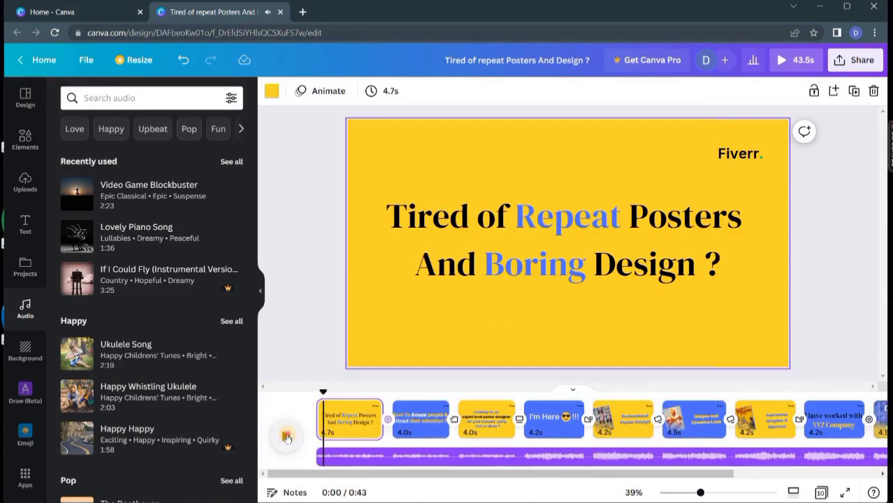
Play the video from the first page with its music and adjust the system volume while previewing
click(286, 435)
key(XF86AudioLowerVolume)
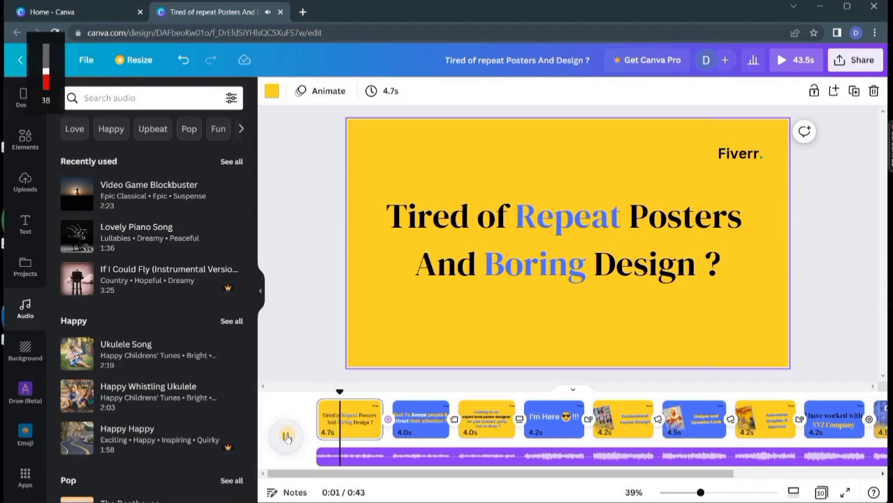
key(XF86AudioRaiseVolume)
key(XF86AudioRaiseVolume)
key(XF86AudioRaiseVolume)
key(XF86AudioRaiseVolume)
key(XF86AudioRaiseVolume)
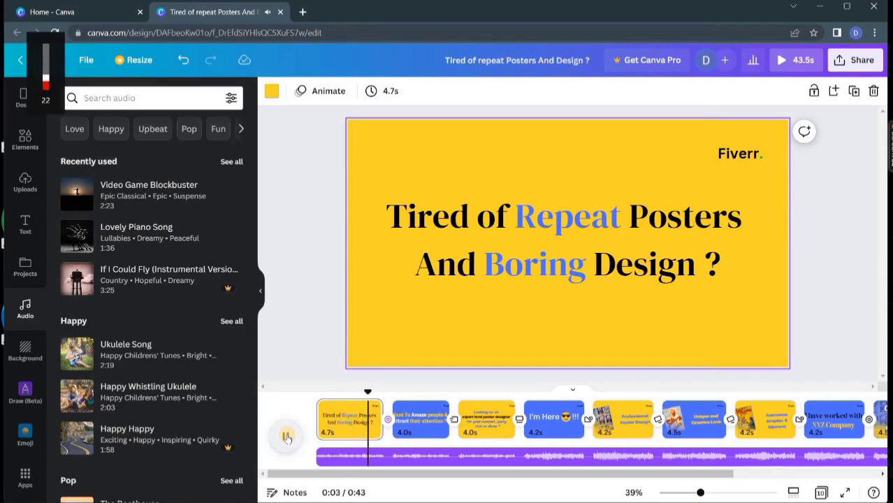